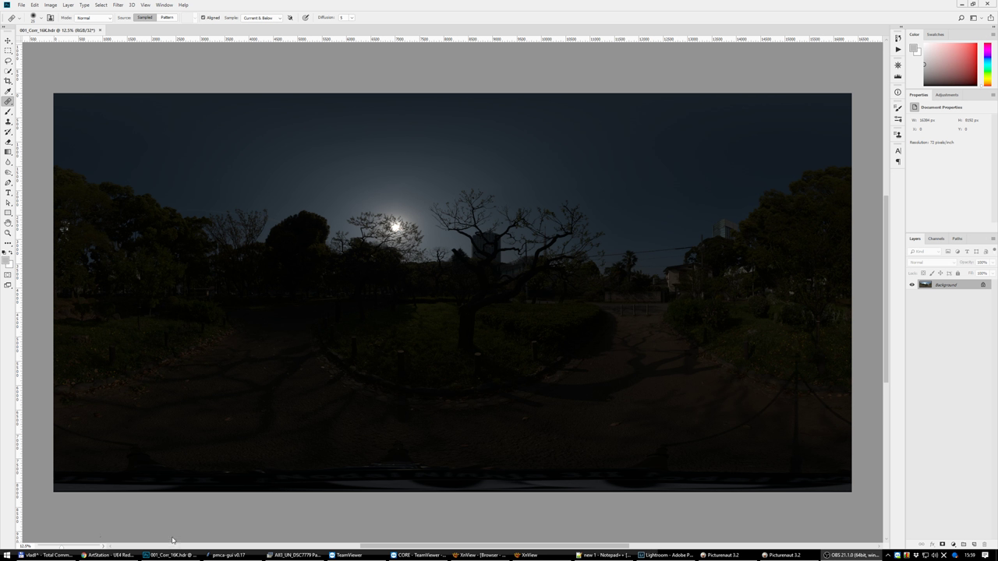
Brighten the 001_Corr_16K.hdr preview to daylight exposure and show the History panel.
left_click(64, 549)
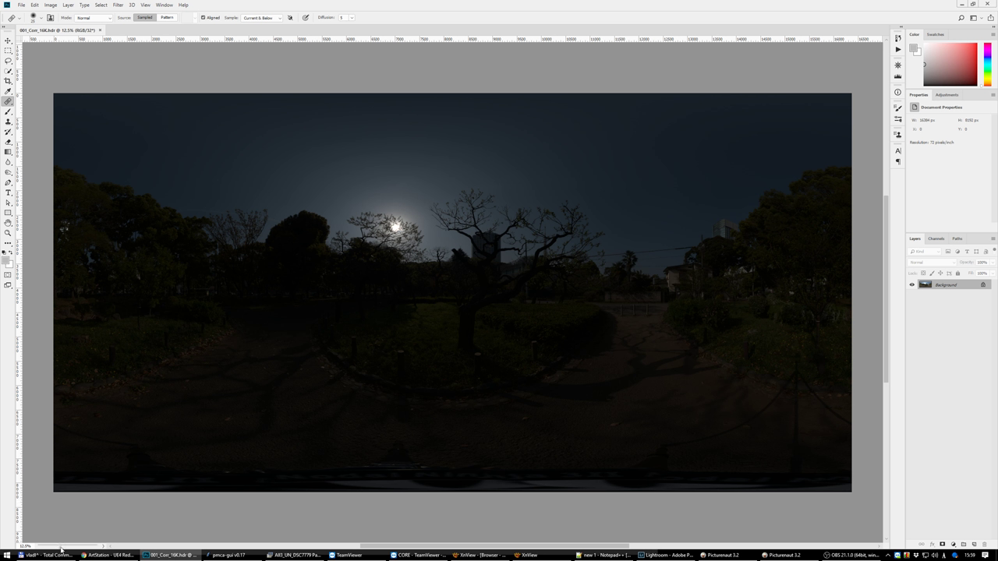
left_click_drag(61, 549, 71, 549)
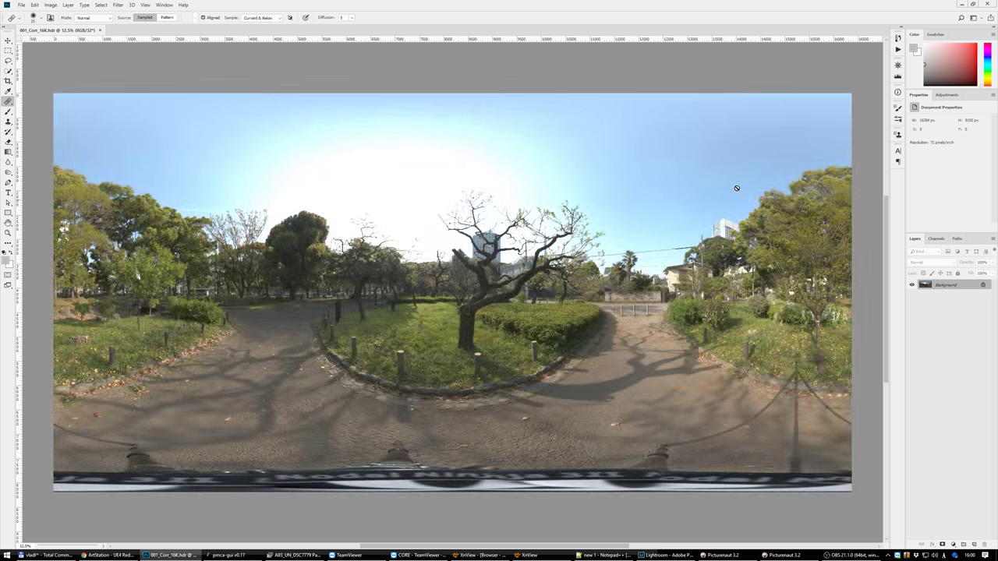
left_click(897, 39)
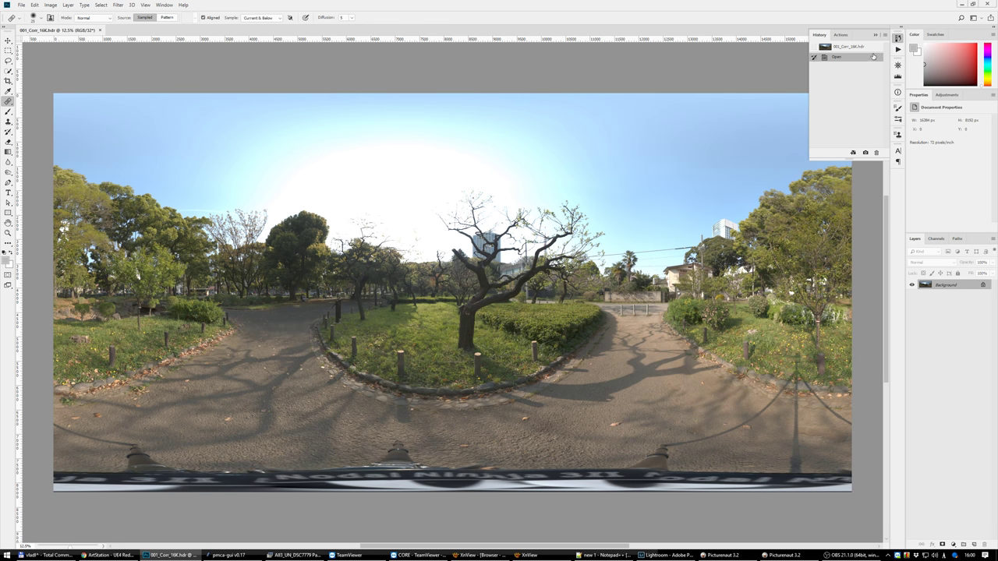
Flip the canvas vertically, then apply Polar Coordinates (Rectangular to Polar) for a little-planet view.
left_click(50, 5)
mouse_move(41, 78)
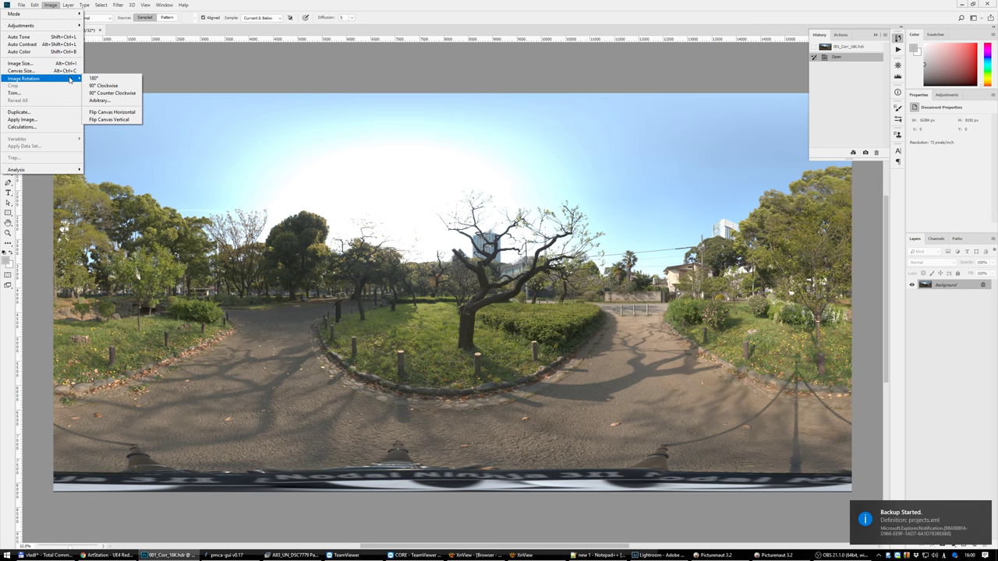
left_click(119, 120)
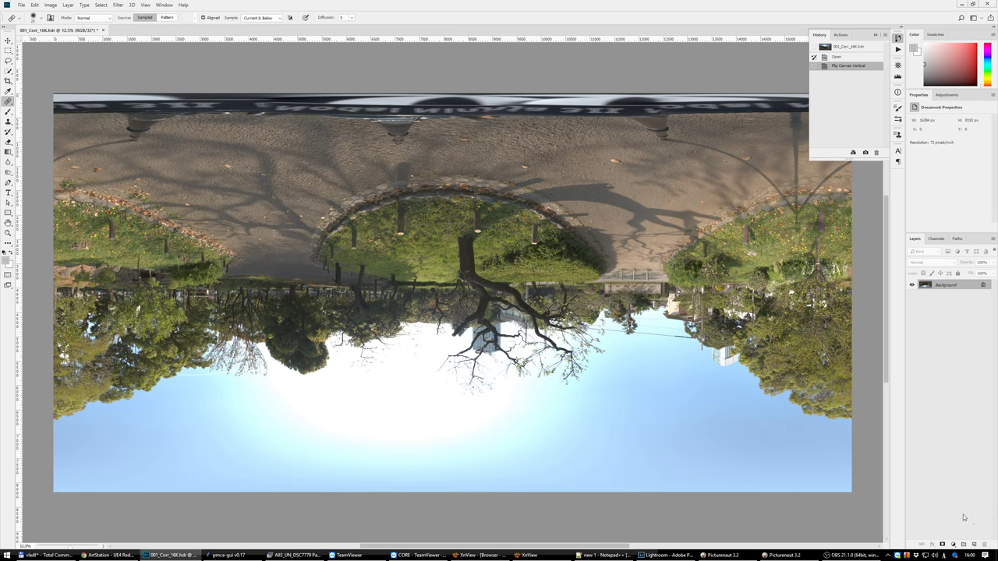
left_click(118, 5)
mouse_move(47, 108)
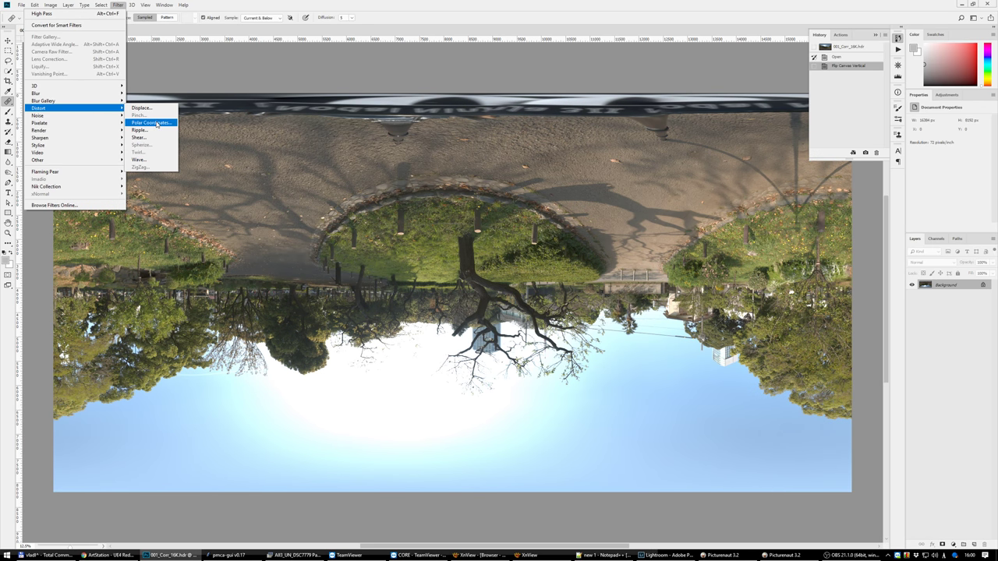
left_click(156, 122)
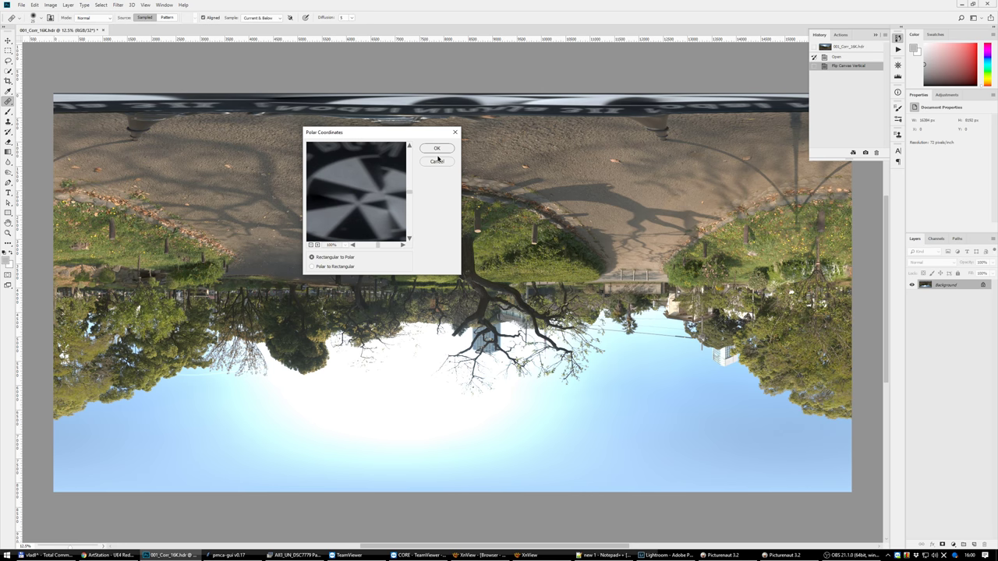
left_click(437, 150)
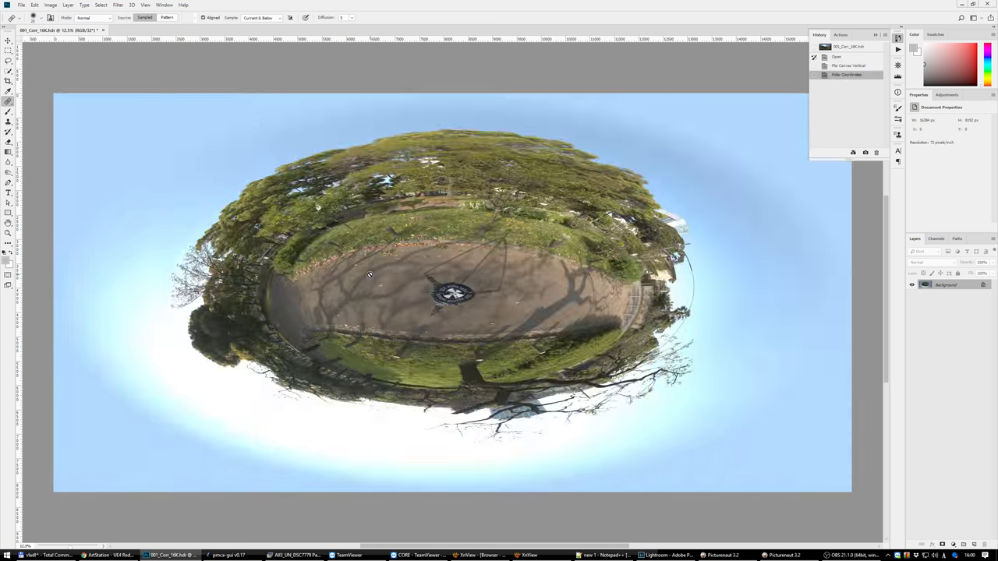
Clone Stamp asphalt over the tripod legs and their shadow ends near the disc.
scroll(389, 338, "up", 5)
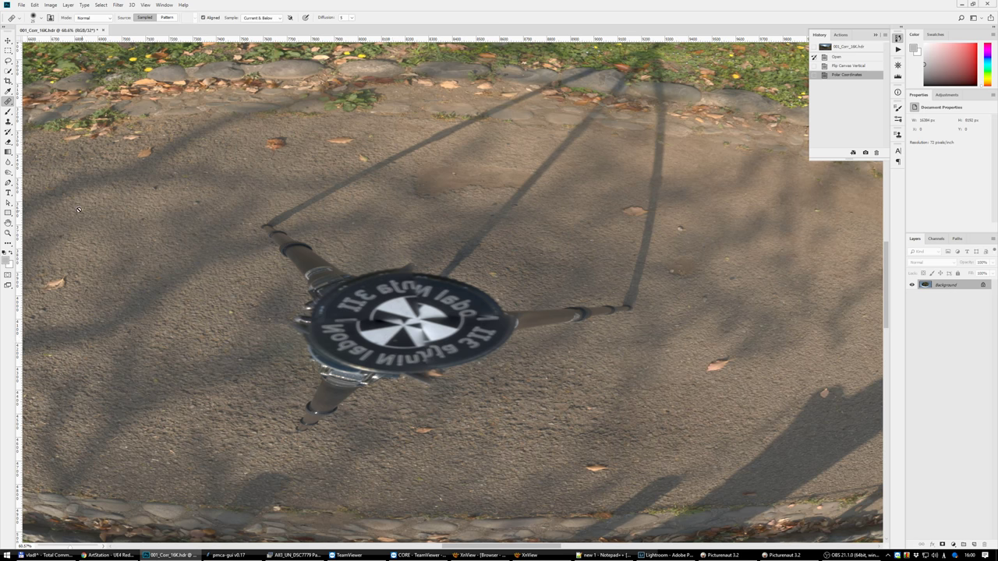
key("s")
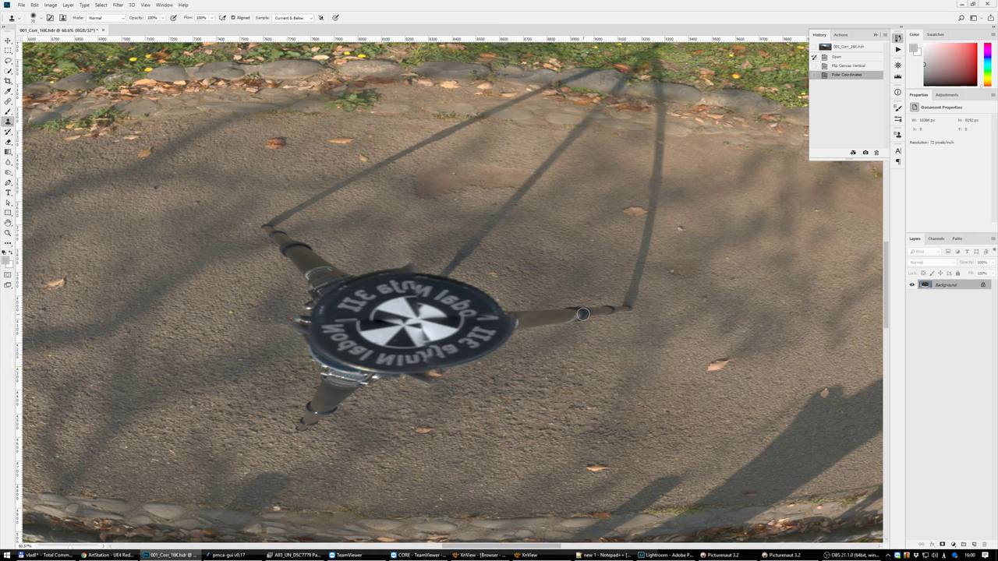
left_click_drag(584, 313, 524, 312)
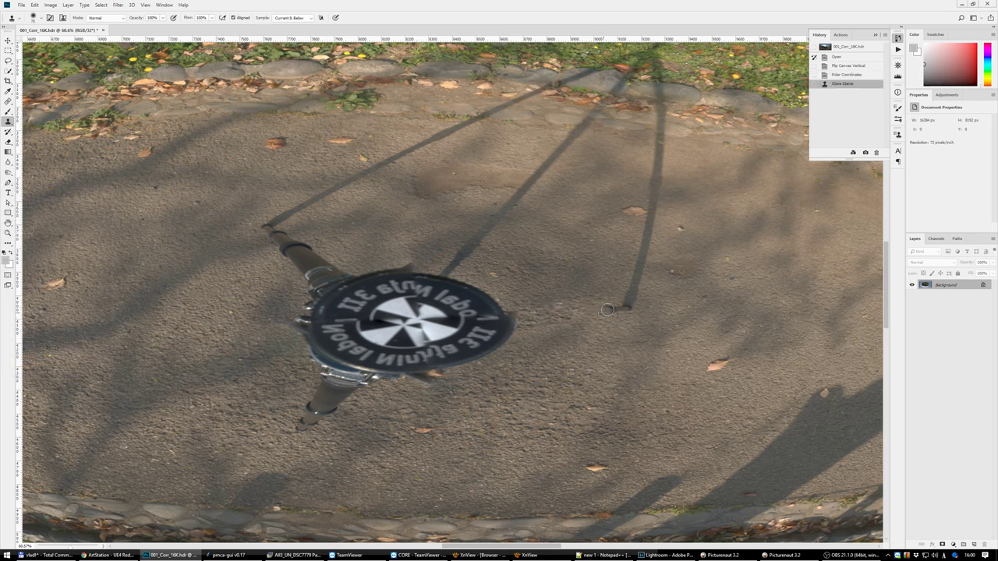
left_click_drag(610, 308, 630, 308)
mouse_move(628, 275)
left_mouse_down()
mouse_move(628, 288)
mouse_move(643, 258)
mouse_move(641, 295)
left_mouse_up()
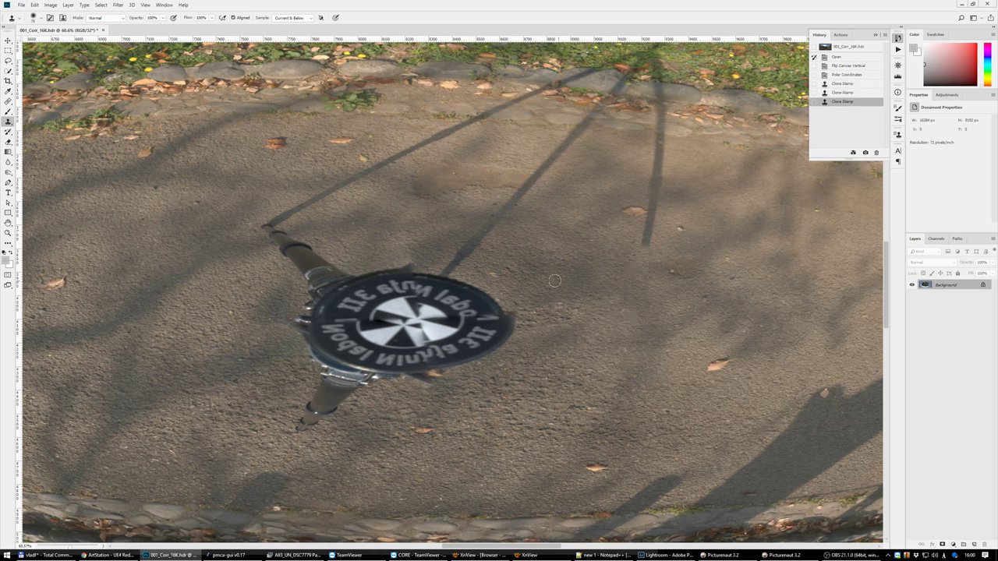
mouse_move(479, 257)
left_mouse_down()
mouse_move(448, 273)
mouse_move(558, 153)
left_mouse_up()
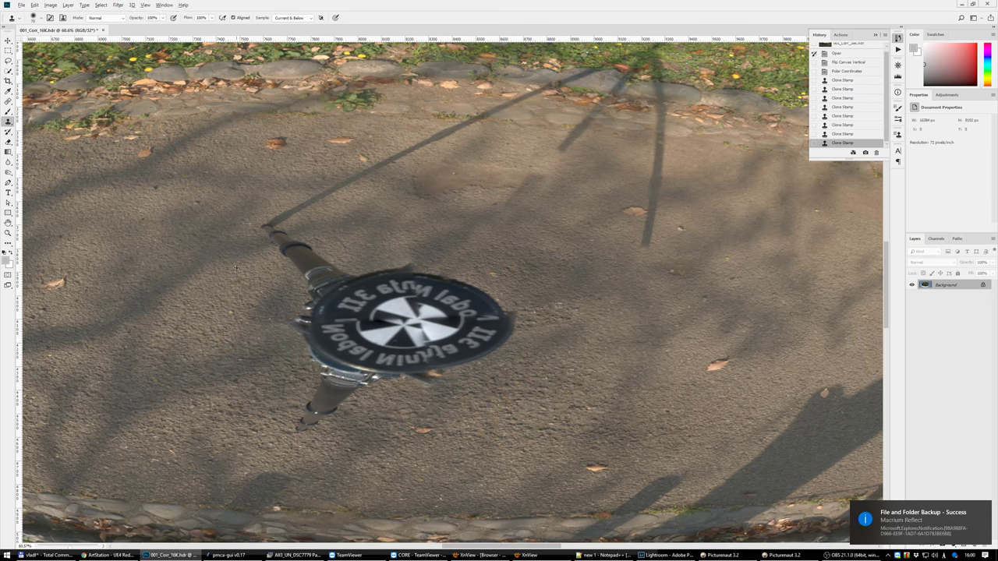
mouse_move(279, 265)
left_mouse_down()
mouse_move(275, 232)
mouse_move(300, 228)
left_mouse_up()
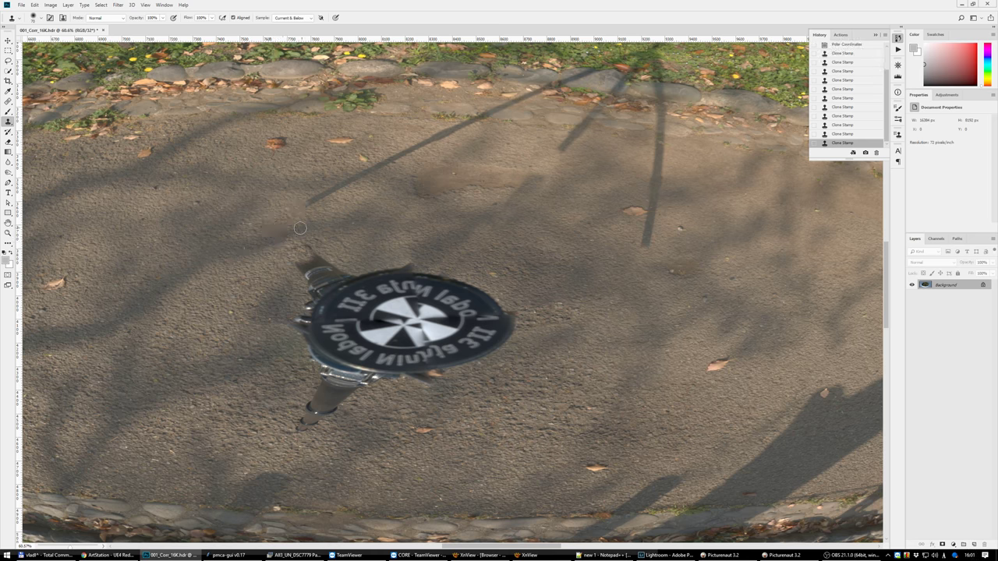
mouse_move(294, 421)
left_mouse_down()
mouse_move(301, 427)
mouse_move(322, 405)
mouse_move(317, 388)
left_mouse_up()
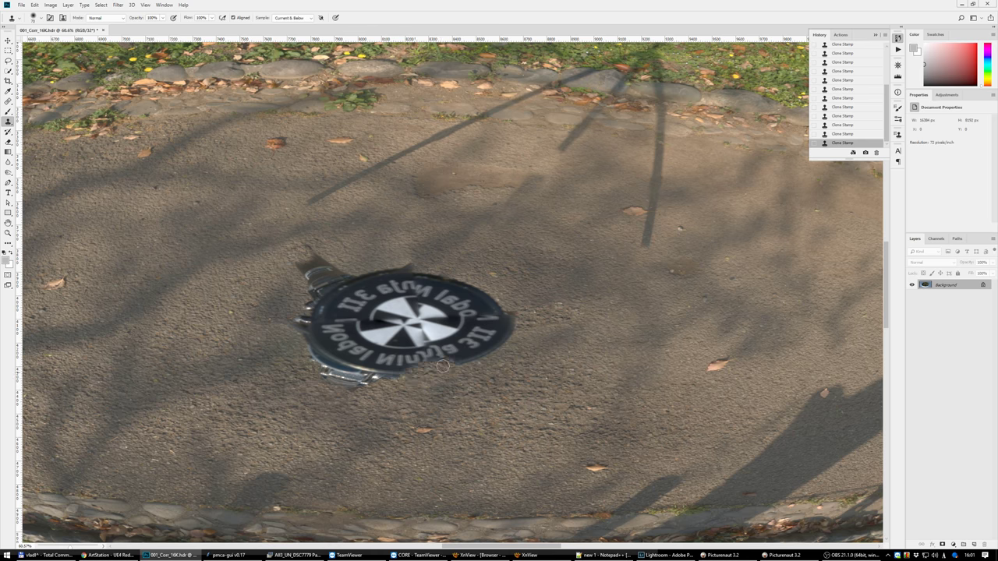
Clone asphalt over the tripod disc's rim, lettering and metal stub.
left_click_drag(442, 366, 493, 350)
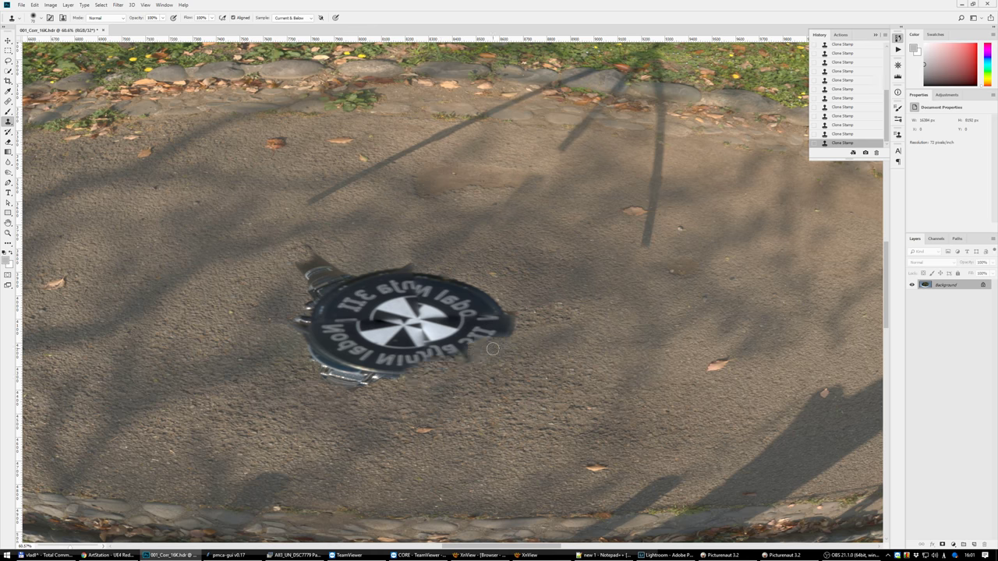
mouse_move(507, 312)
left_mouse_down()
mouse_move(503, 323)
mouse_move(456, 292)
left_mouse_up()
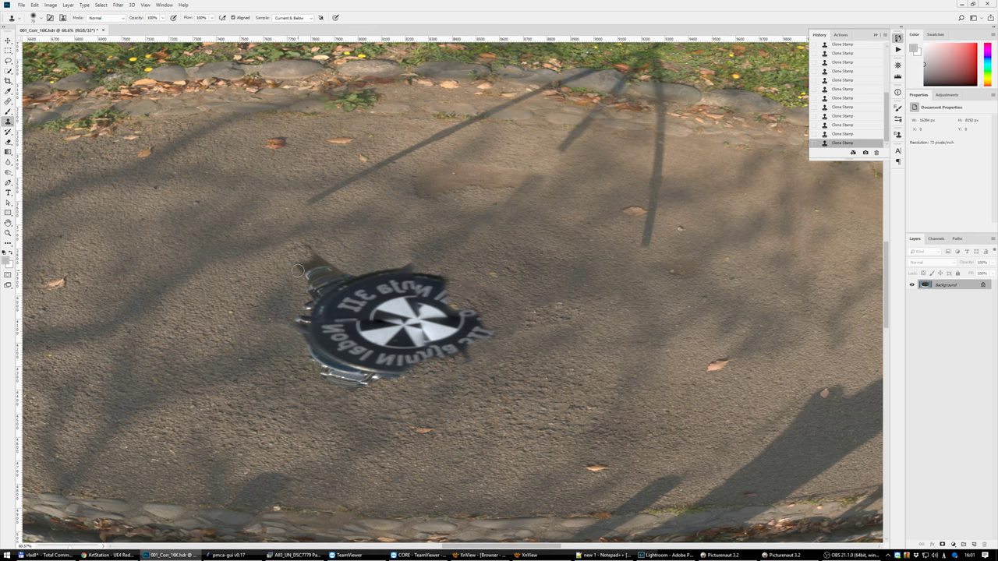
mouse_move(298, 270)
left_mouse_down()
mouse_move(323, 269)
mouse_move(305, 321)
mouse_move(320, 325)
mouse_move(334, 309)
left_mouse_up()
mouse_move(347, 269)
left_mouse_down()
mouse_move(339, 289)
mouse_move(378, 281)
left_mouse_up()
mouse_move(472, 297)
left_mouse_down()
mouse_move(394, 280)
mouse_move(413, 269)
mouse_move(435, 282)
mouse_move(480, 344)
mouse_move(460, 319)
mouse_move(466, 350)
mouse_move(401, 354)
mouse_move(425, 370)
left_mouse_up()
left_click(439, 322, "alt")
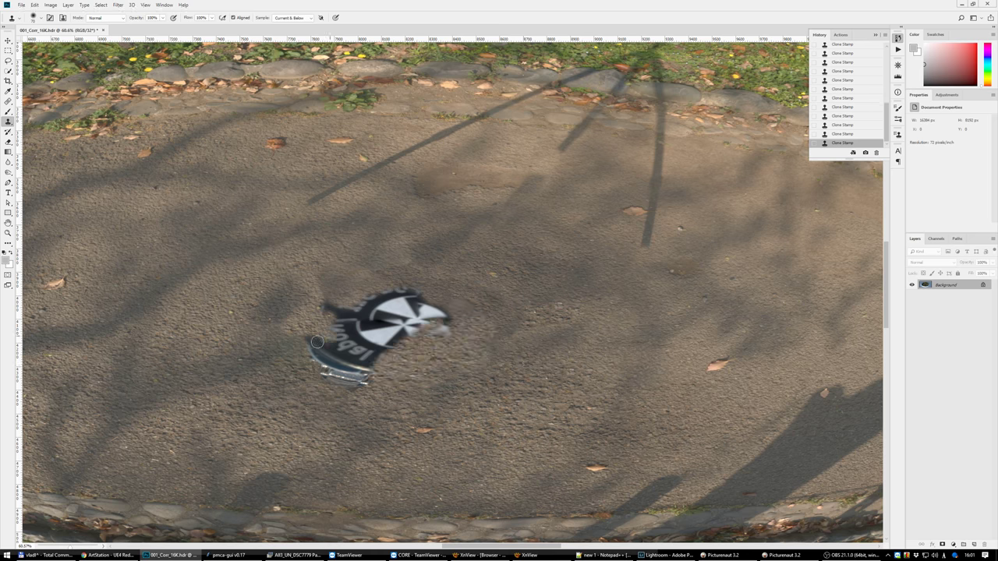
mouse_move(317, 341)
left_mouse_down()
mouse_move(367, 382)
mouse_move(347, 351)
left_mouse_up()
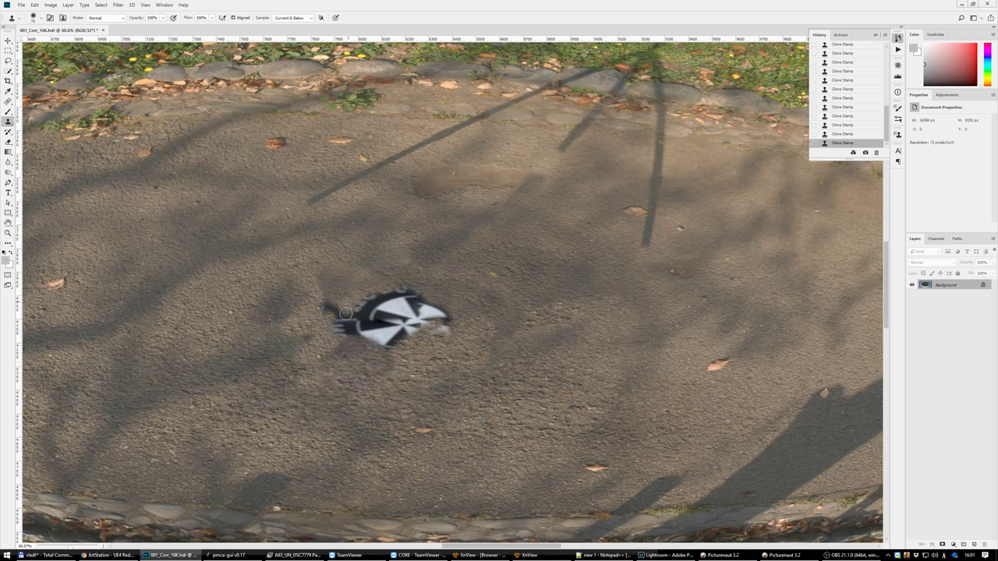
Remove the black-and-white target and blend the patched asphalt smoothly.
mouse_move(345, 314)
left_mouse_down()
mouse_move(332, 319)
mouse_move(374, 308)
mouse_move(383, 339)
mouse_move(391, 311)
mouse_move(359, 304)
mouse_move(406, 295)
mouse_move(415, 310)
mouse_move(443, 316)
mouse_move(382, 335)
left_mouse_up()
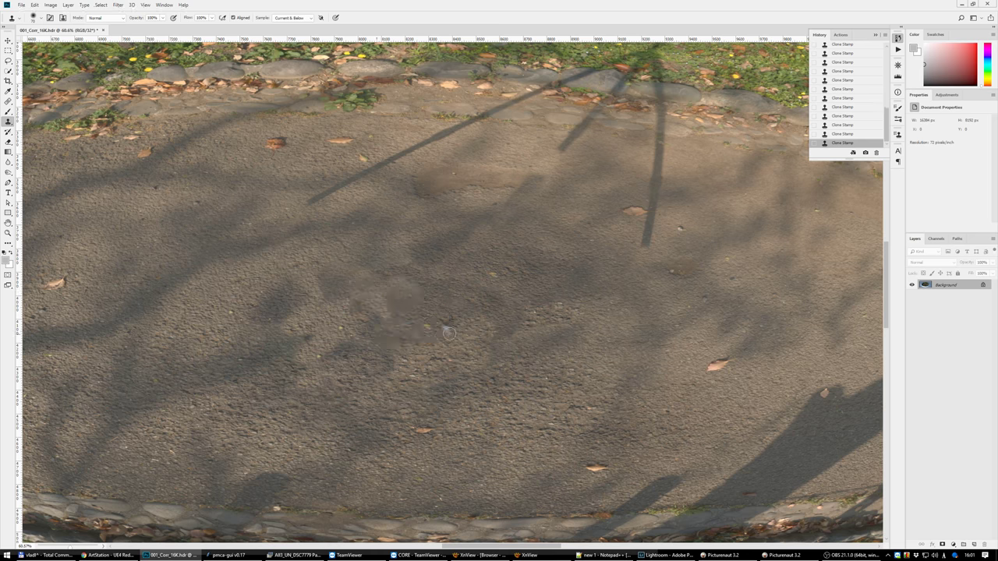
mouse_move(444, 328)
left_mouse_down()
mouse_move(404, 351)
mouse_move(437, 361)
mouse_move(398, 312)
mouse_move(349, 335)
left_mouse_up()
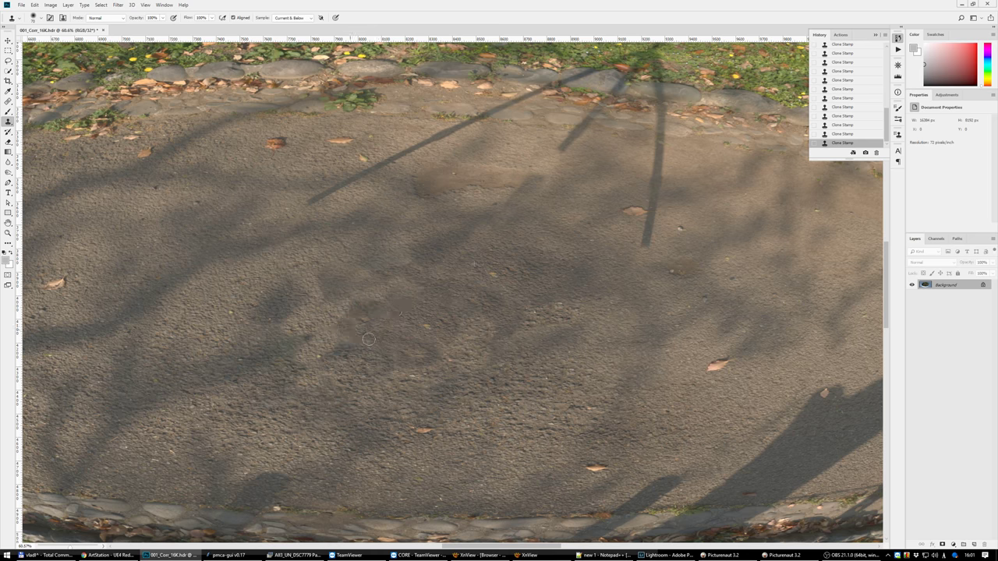
mouse_move(456, 333)
left_mouse_down()
mouse_move(418, 332)
mouse_move(365, 304)
mouse_move(343, 308)
mouse_move(409, 289)
mouse_move(437, 338)
mouse_move(465, 335)
mouse_move(473, 316)
left_mouse_up()
Show rulers and clone away the diagonal shadow's tip and the pole shadow's bottom.
scroll(538, 265, "up", 1)
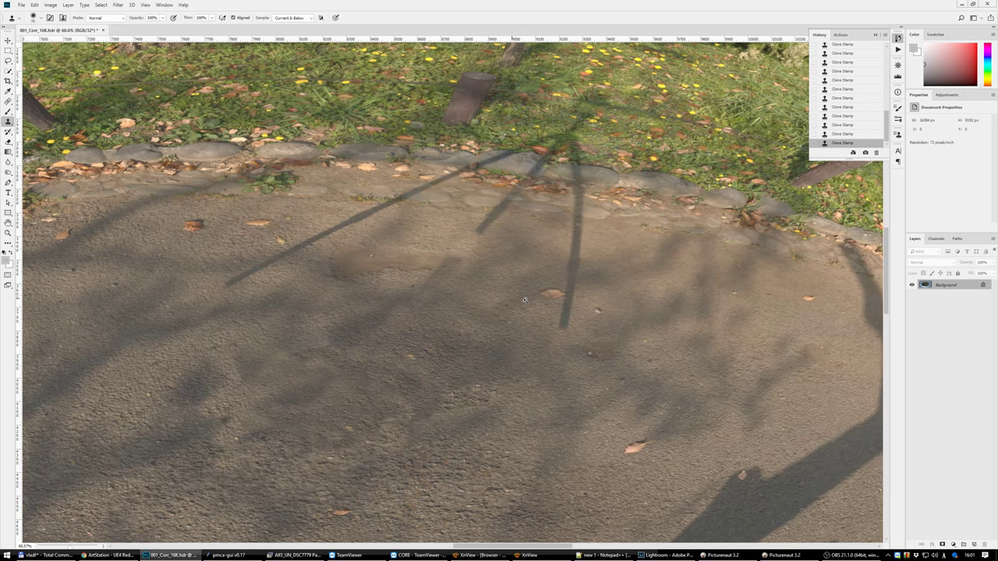
scroll(524, 302, "up", 1)
scroll(524, 304, "up", 1)
key("ctrl+r")
scroll(343, 277, "left", 1)
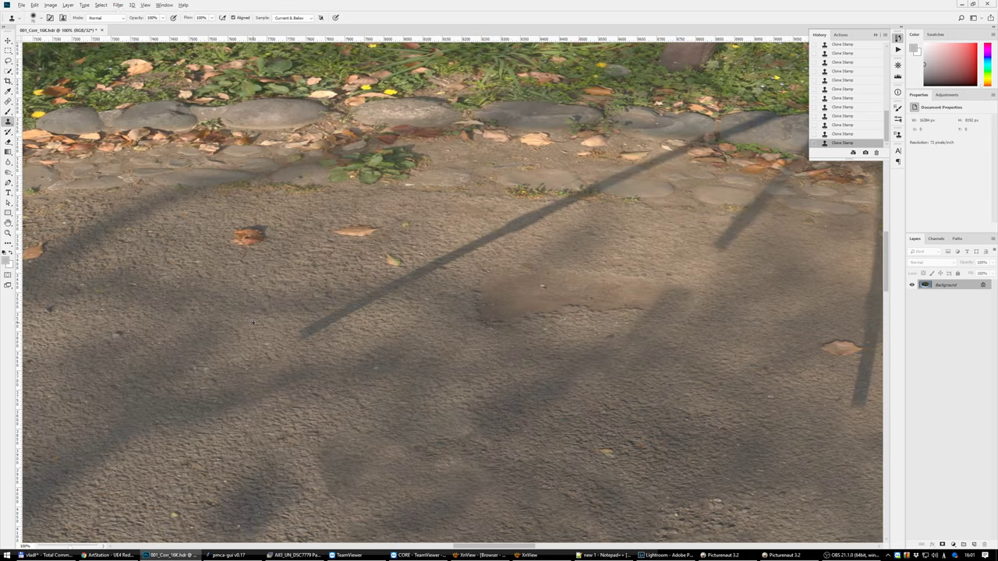
left_click_drag(302, 332, 580, 195)
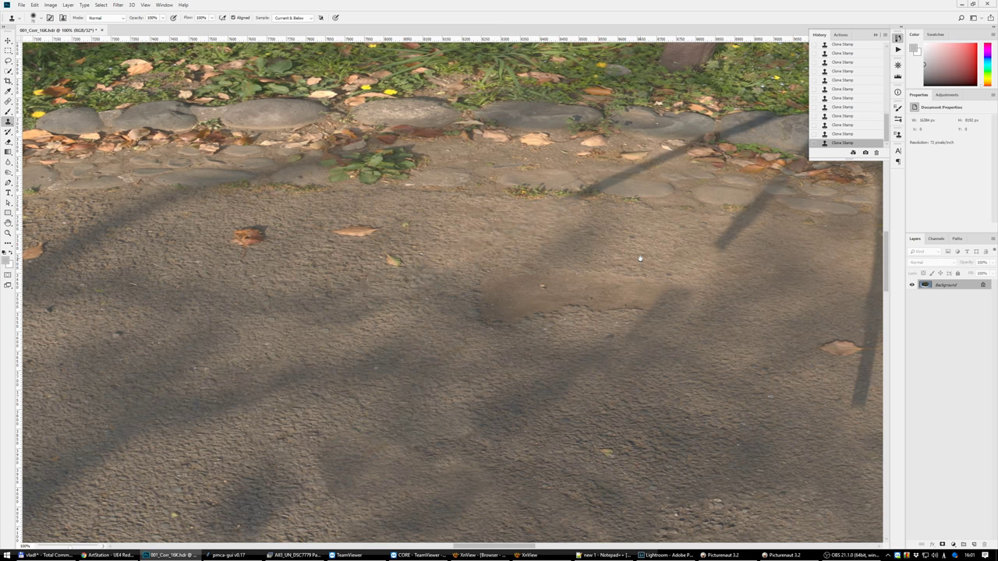
left_click_drag(635, 290, 300, 267)
mouse_move(484, 379)
left_mouse_down()
mouse_move(511, 337)
mouse_move(503, 327)
mouse_move(518, 223)
left_mouse_up()
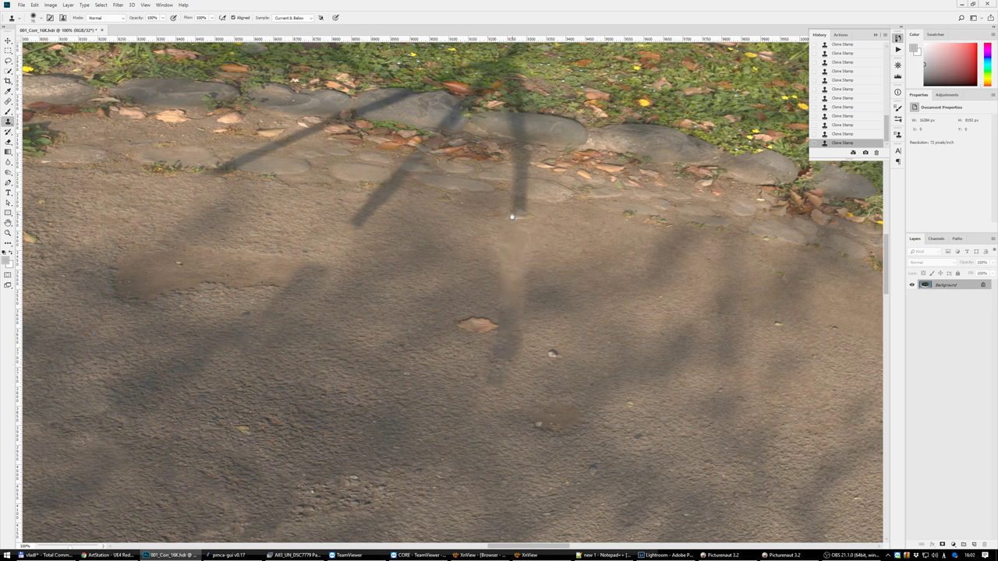
Paint out the shadow lines across the grass, the stones and below the stones.
scroll(512, 216, "up", 5)
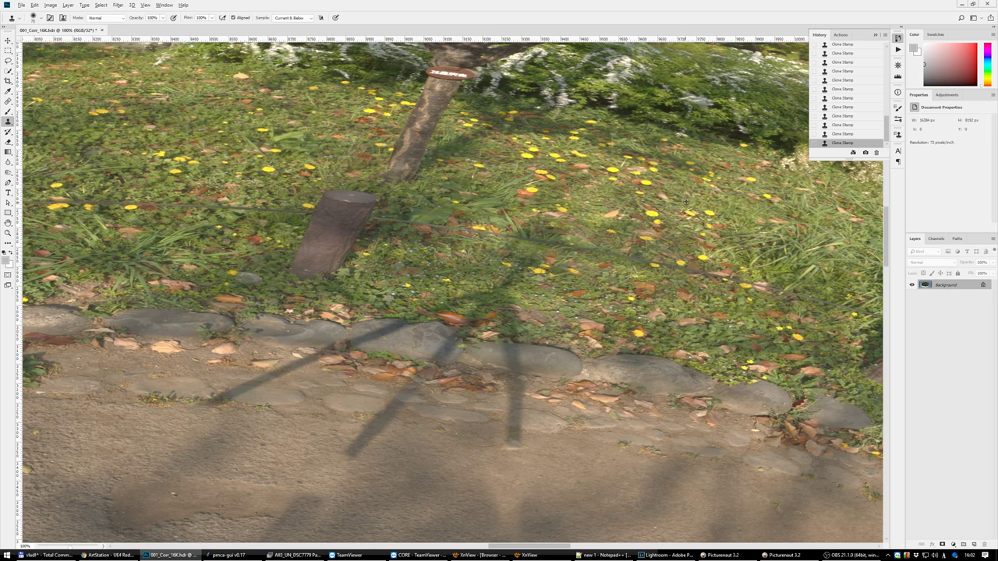
mouse_move(541, 219)
left_mouse_down()
mouse_move(570, 234)
mouse_move(507, 282)
left_mouse_up()
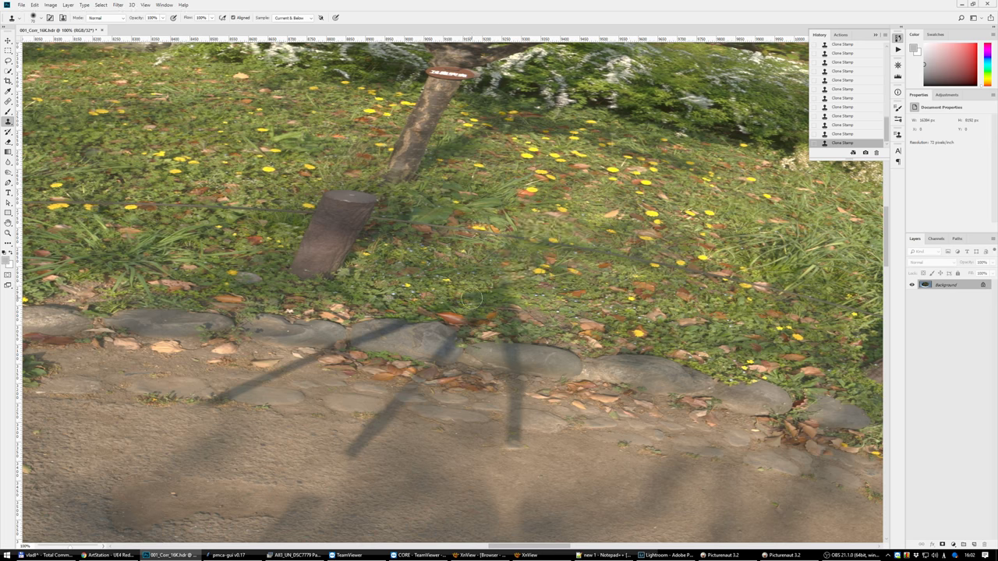
mouse_move(446, 306)
left_mouse_down()
mouse_move(489, 300)
mouse_move(515, 311)
mouse_move(484, 288)
left_mouse_up()
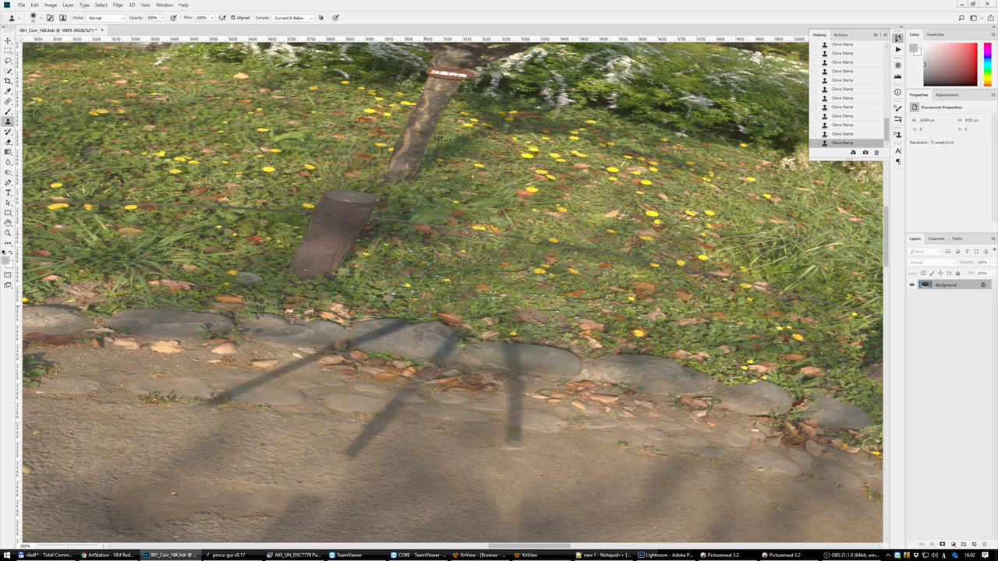
left_click_drag(525, 359, 507, 355)
left_click_drag(516, 443, 508, 438)
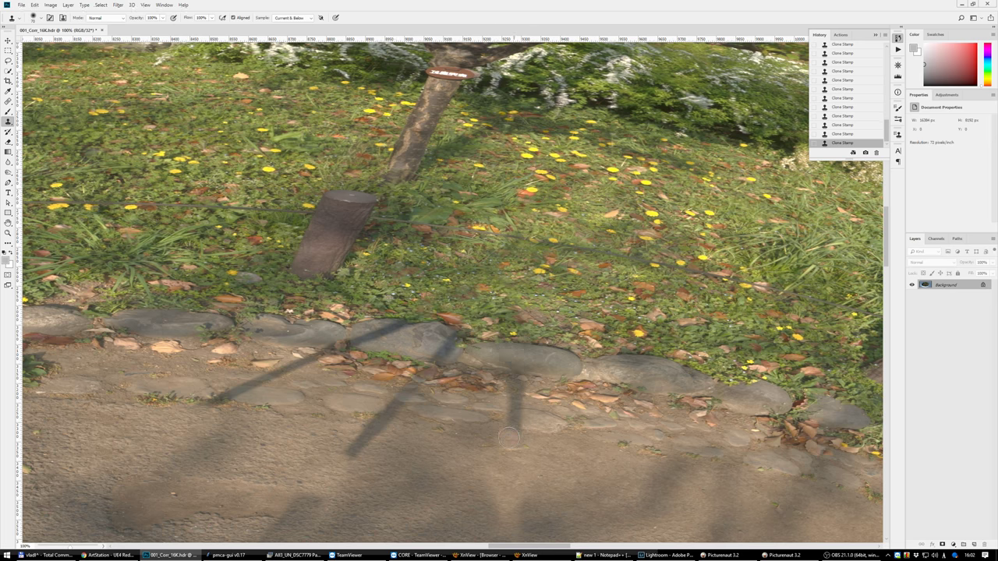
mouse_move(504, 397)
left_mouse_down()
mouse_move(511, 383)
mouse_move(521, 428)
left_mouse_up()
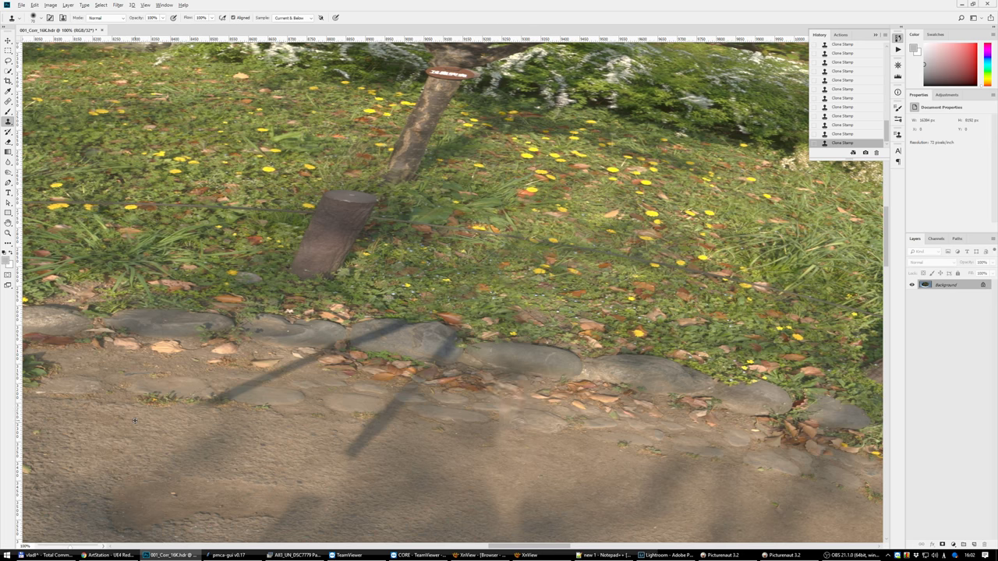
Clone away the diagonal shadow running across the path.
left_click_drag(266, 376, 320, 357)
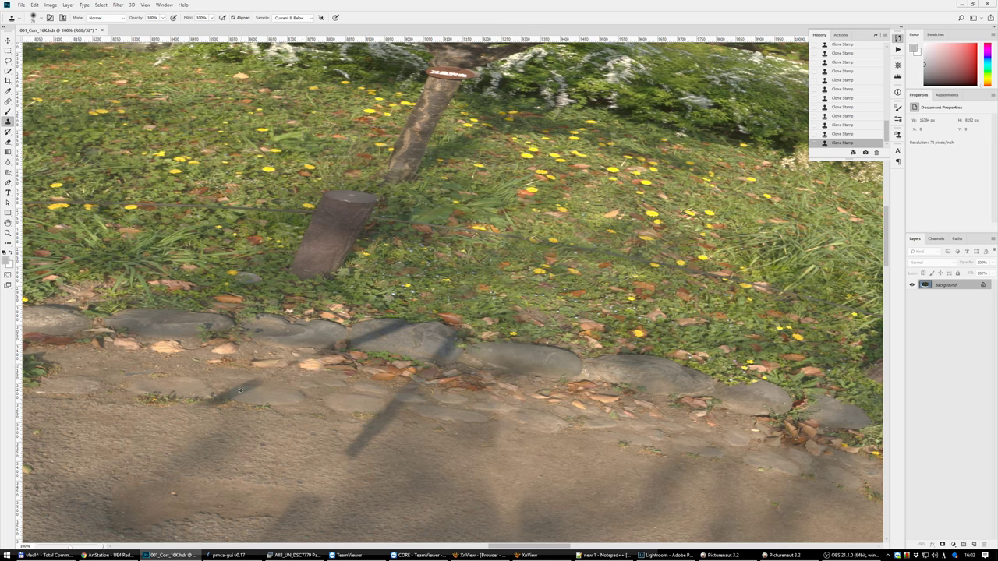
mouse_move(241, 390)
left_mouse_down()
mouse_move(228, 398)
mouse_move(257, 381)
mouse_move(202, 402)
left_mouse_up()
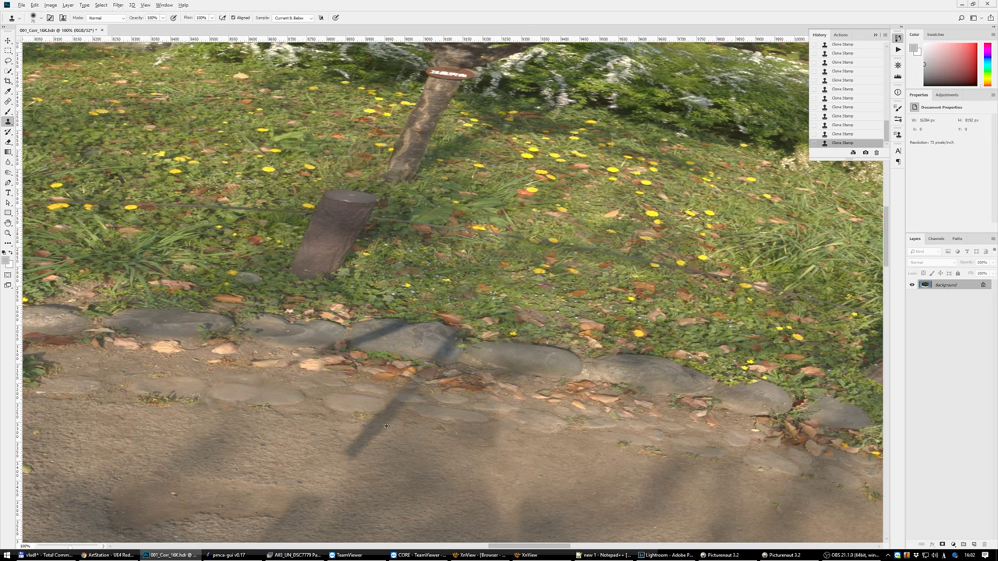
left_click_drag(385, 428, 392, 408)
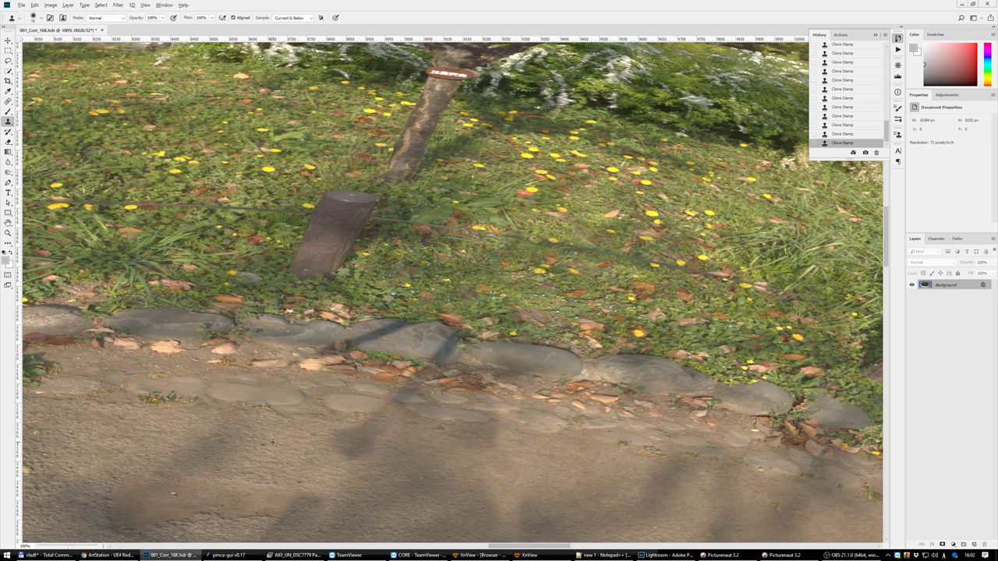
left_click_drag(348, 451, 387, 427)
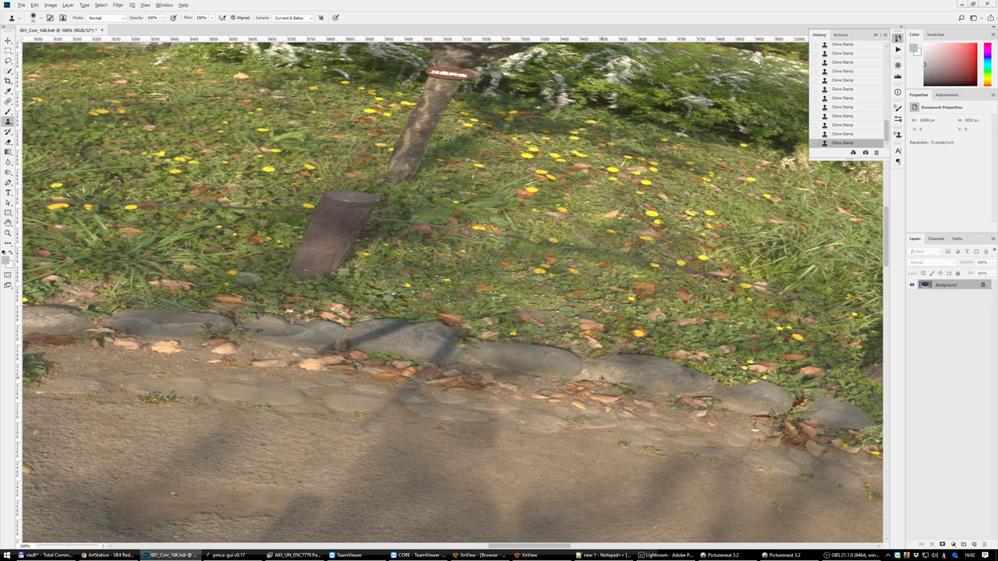
Lighten the remaining shadows on the rock and path, then fit the image on screen.
left_click_drag(441, 351, 446, 341)
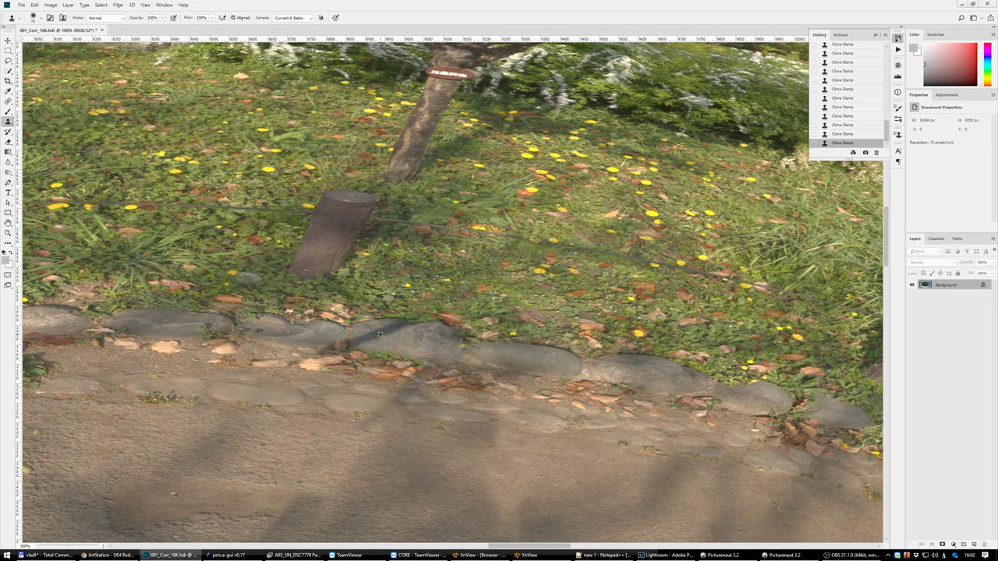
left_click_drag(381, 334, 390, 331)
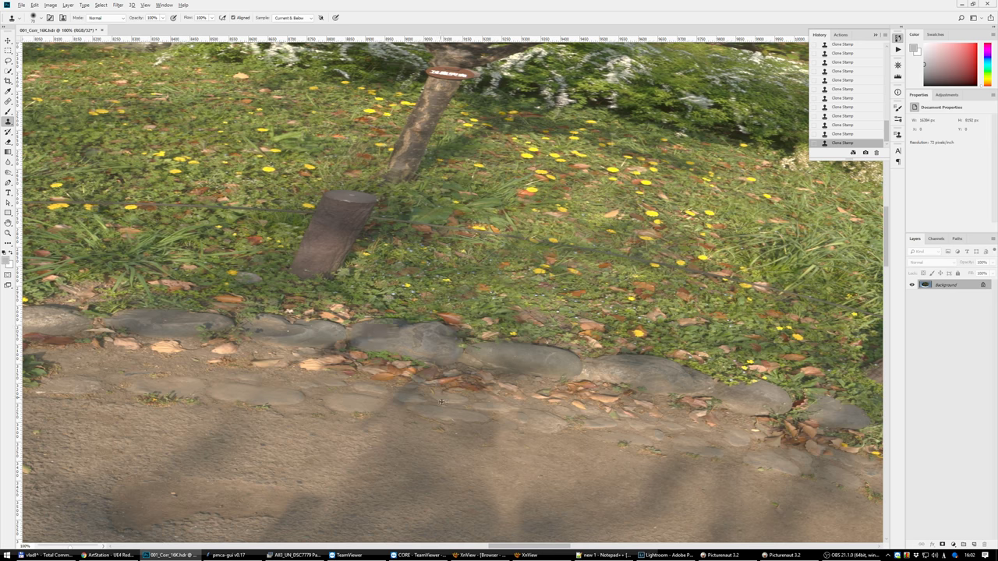
mouse_move(442, 381)
left_mouse_down()
mouse_move(401, 392)
mouse_move(377, 426)
left_mouse_up()
mouse_move(320, 343)
left_mouse_down()
mouse_move(343, 368)
mouse_move(360, 363)
left_mouse_up()
key("ctrl+0")
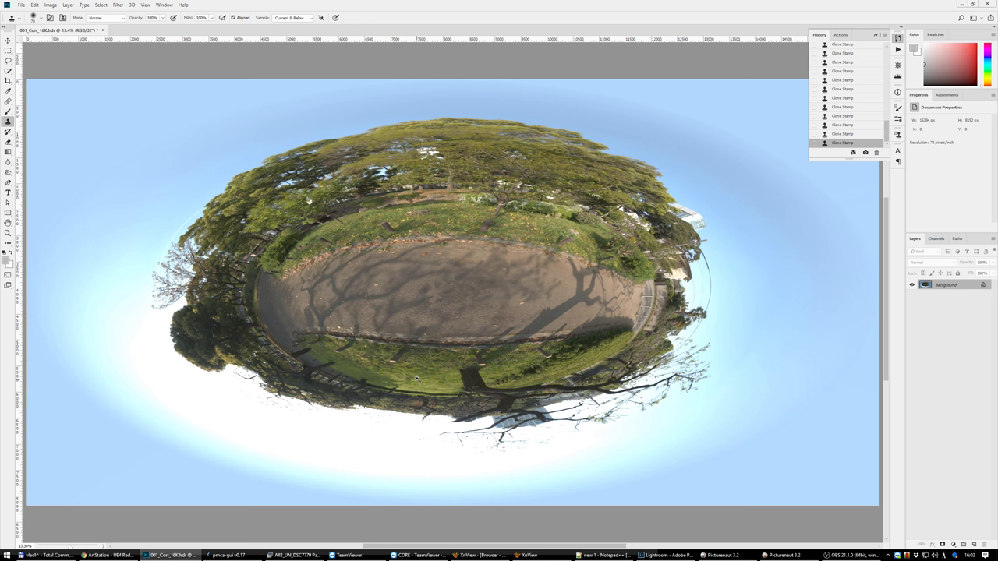
Zoom in and clone ground texture over the light pebble spot on the asphalt.
scroll(359, 359, "up", 5)
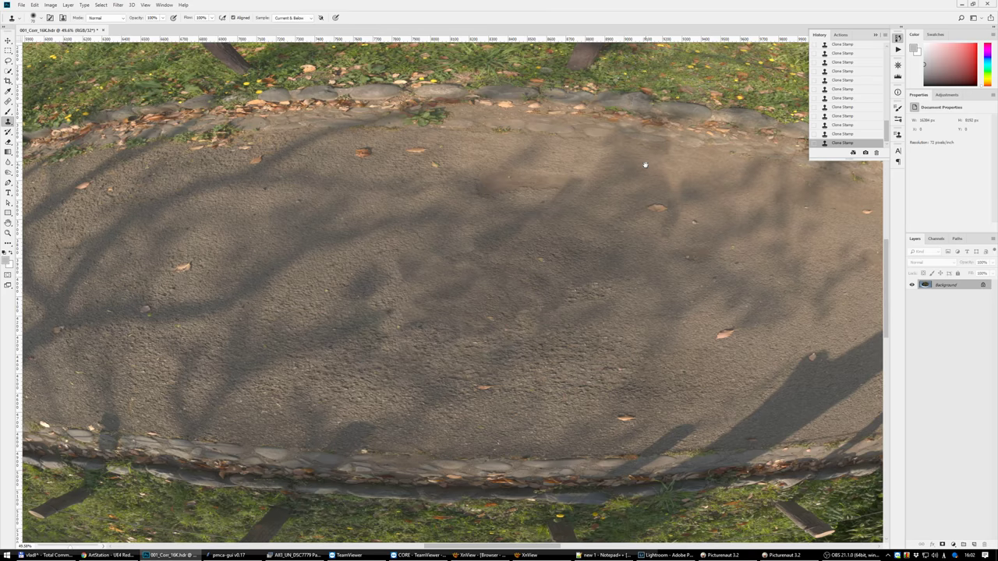
scroll(468, 249, "up", 2)
scroll(438, 266, "up", 2)
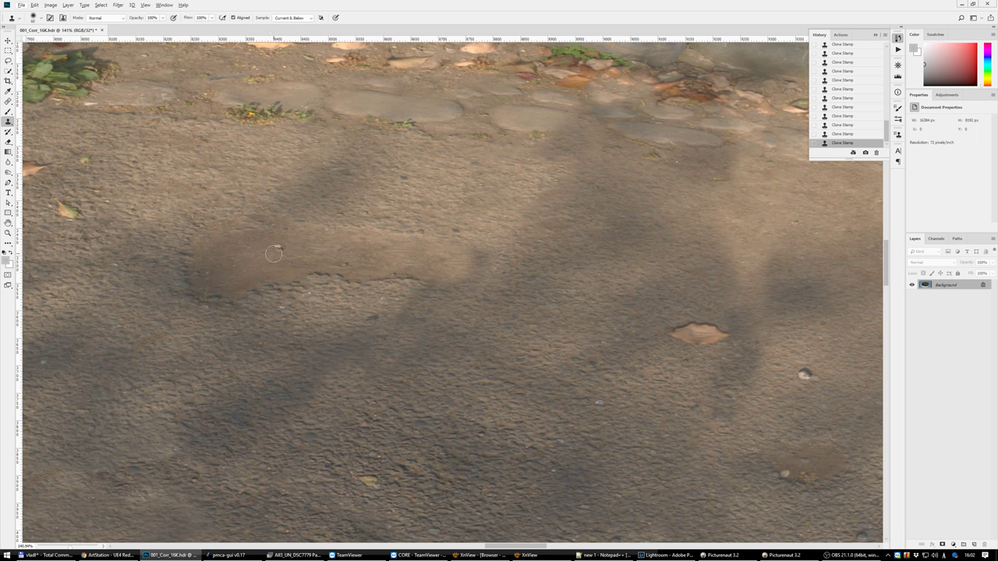
left_click(396, 257, "alt")
left_click(464, 259)
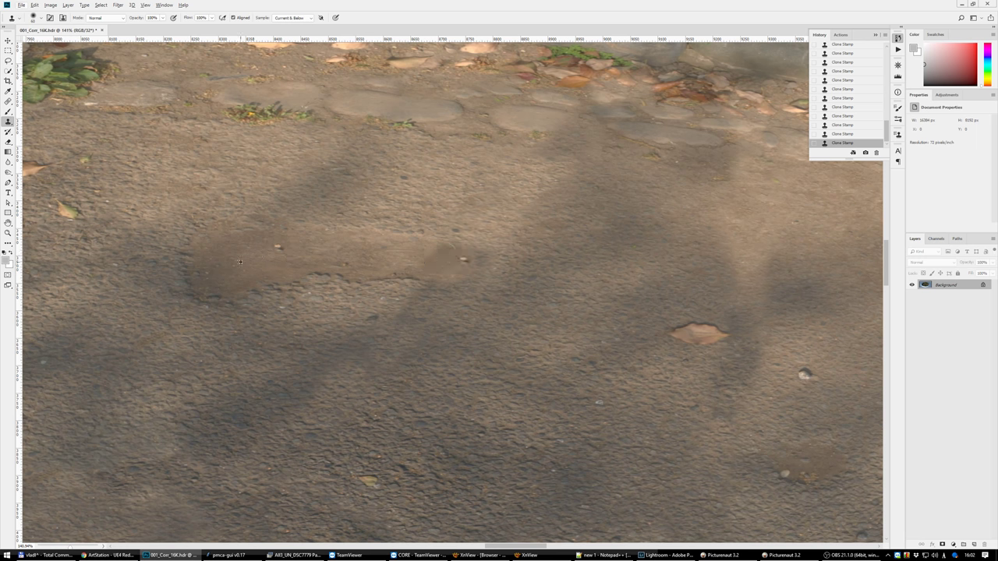
left_click_drag(457, 259, 476, 267)
Step back two History states, redo all clone strokes, and fit the view.
left_click(842, 116)
left_click(842, 106)
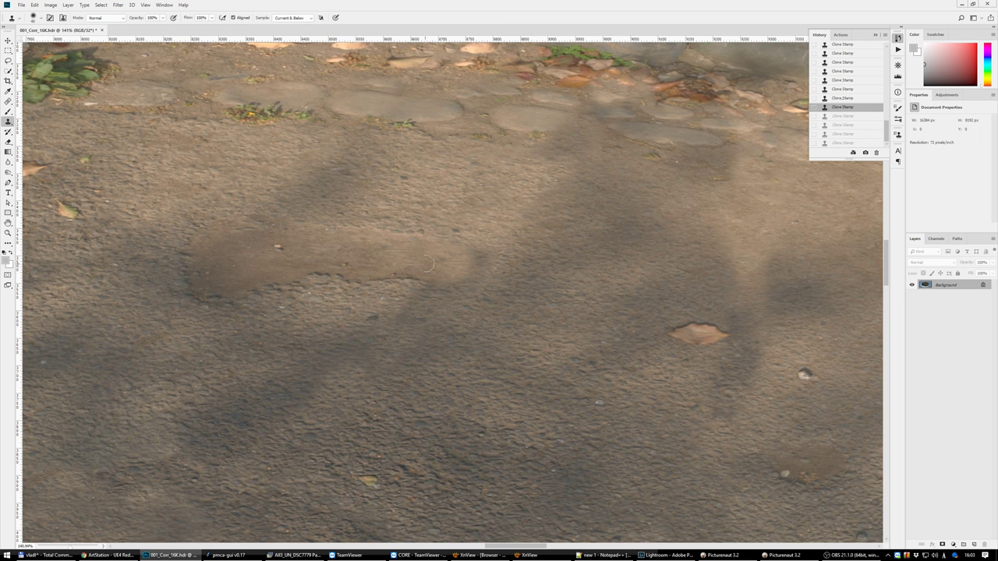
key("ctrl+shift+z")
key("ctrl+shift+z")
key("ctrl+shift+z")
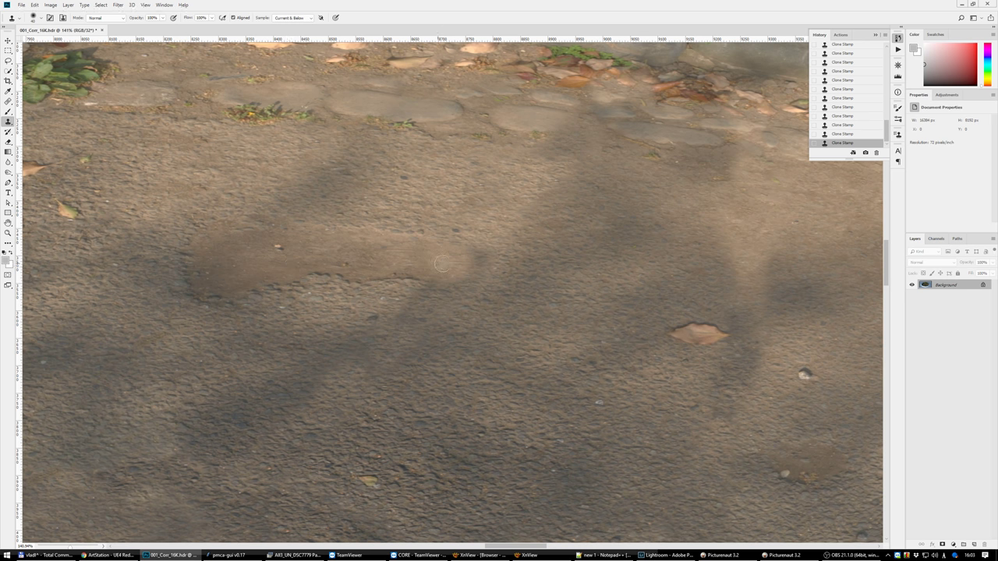
key("ctrl+0")
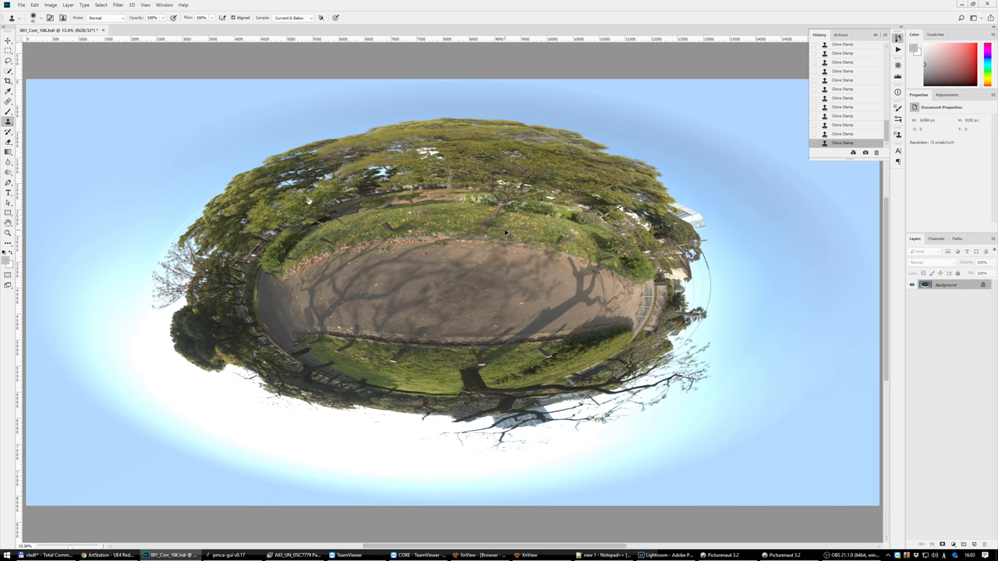
scroll(411, 351, "up", 5)
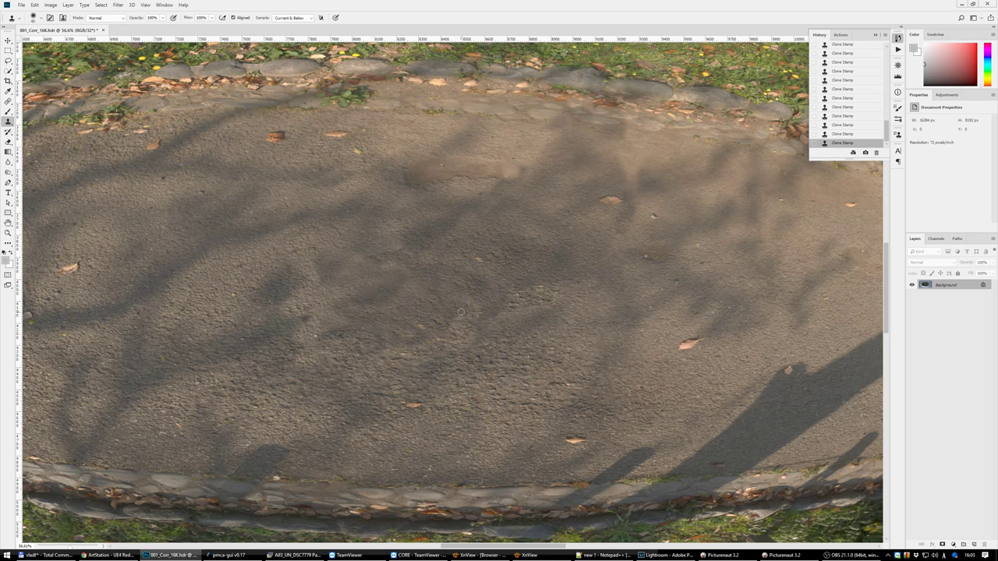
Apply Polar Coordinates with Polar to Rectangular to unwrap the little planet.
left_click(117, 5)
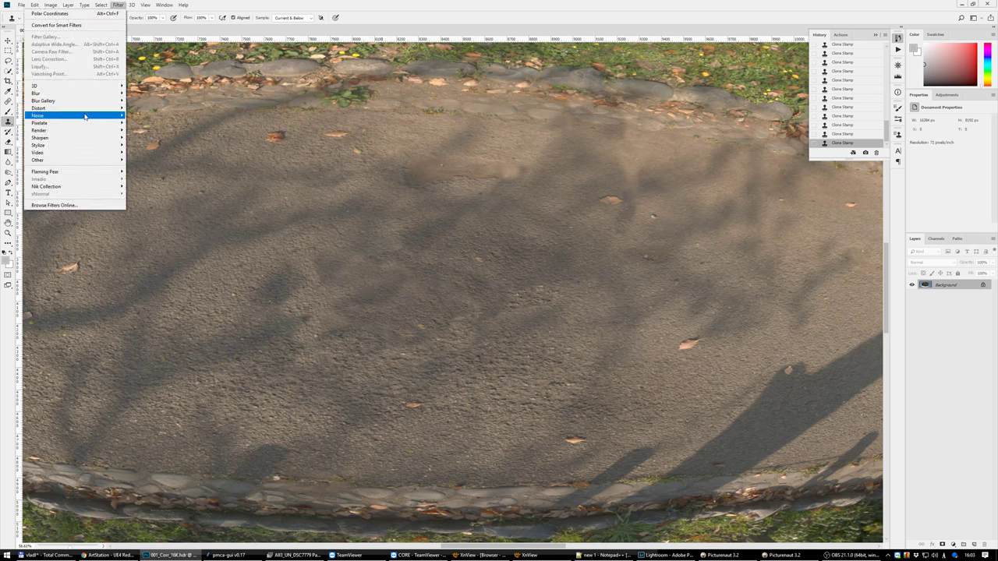
mouse_move(47, 115)
left_click(154, 127)
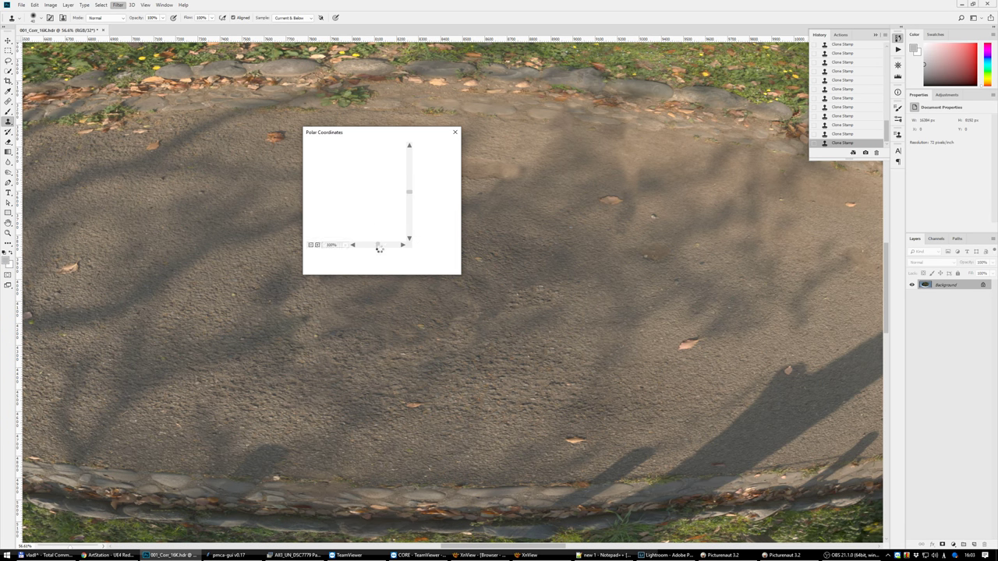
left_click(336, 267)
left_click(437, 148)
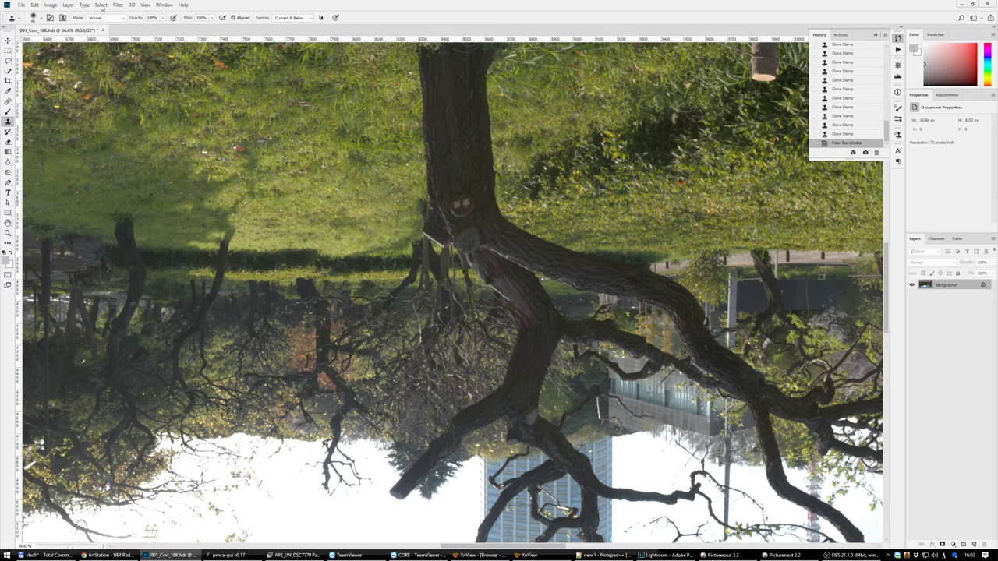
Fit the panorama on screen and flip the canvas vertically so it is upright.
key("ctrl+0")
left_click(55, 5)
mouse_move(31, 78)
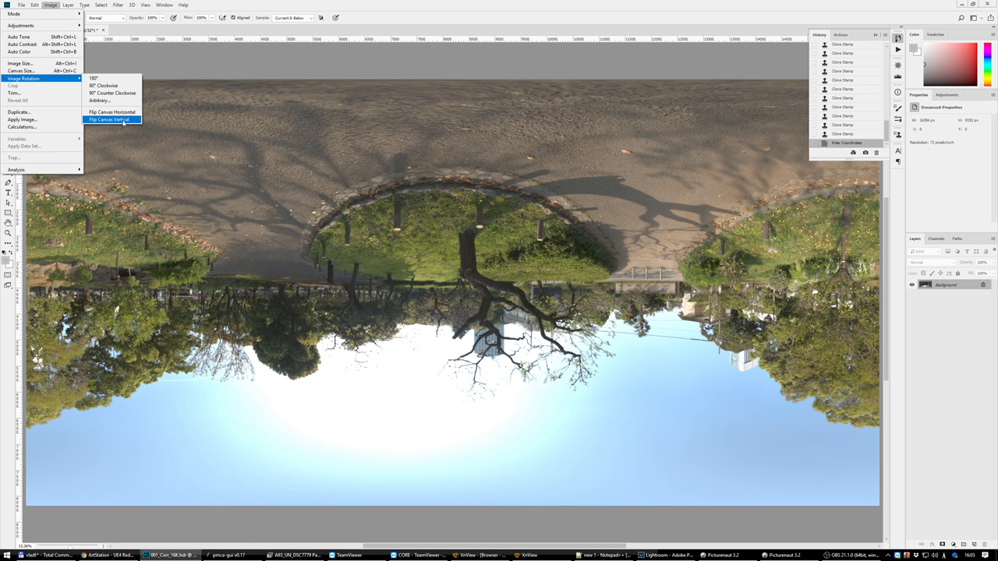
left_click(122, 121)
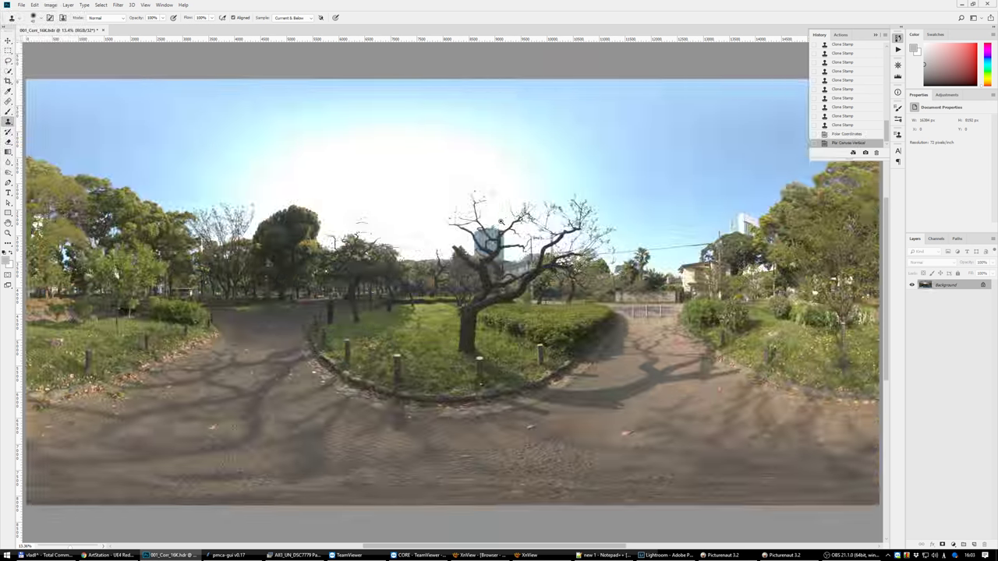
Compare with the Open history state, then reactivate the latest retouched state.
scroll(490, 252, "up", 10)
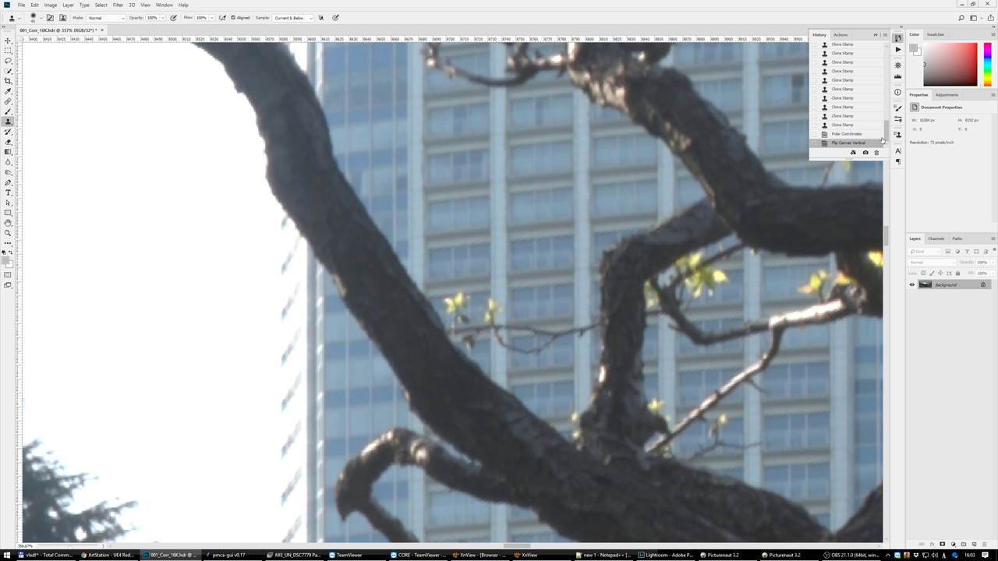
left_click_drag(887, 134, 898, 39)
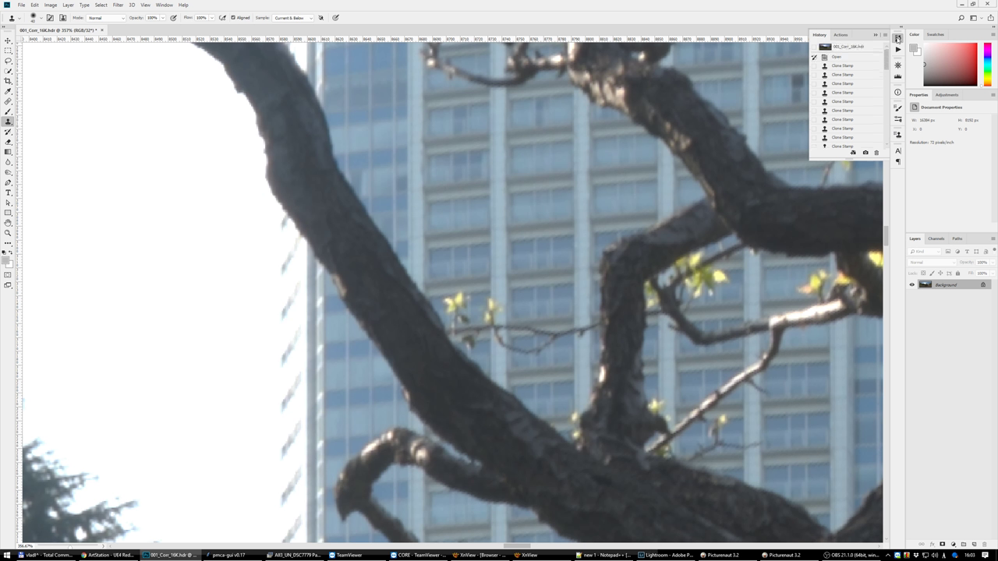
left_click(835, 58)
left_click_drag(888, 67, 883, 145)
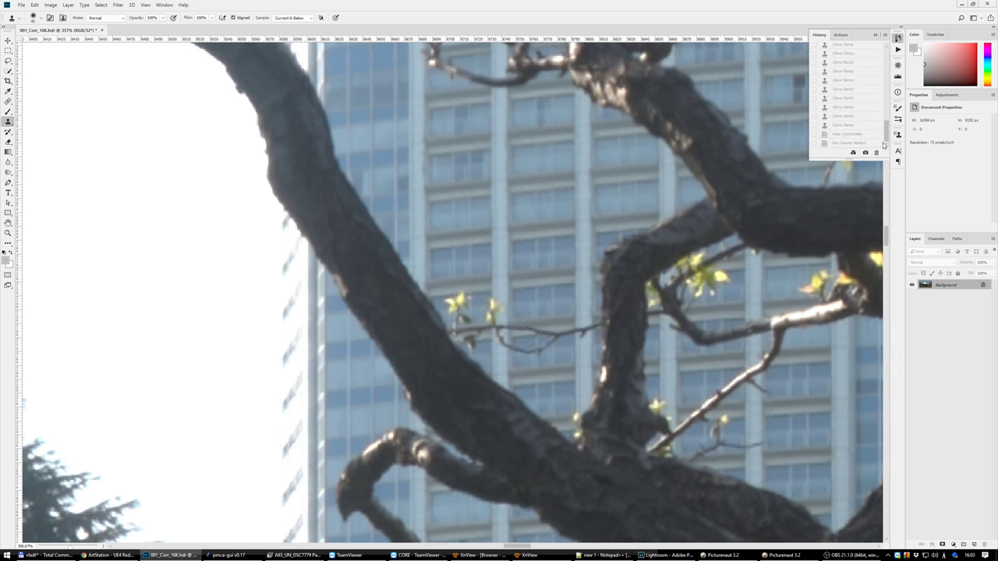
left_click(843, 144)
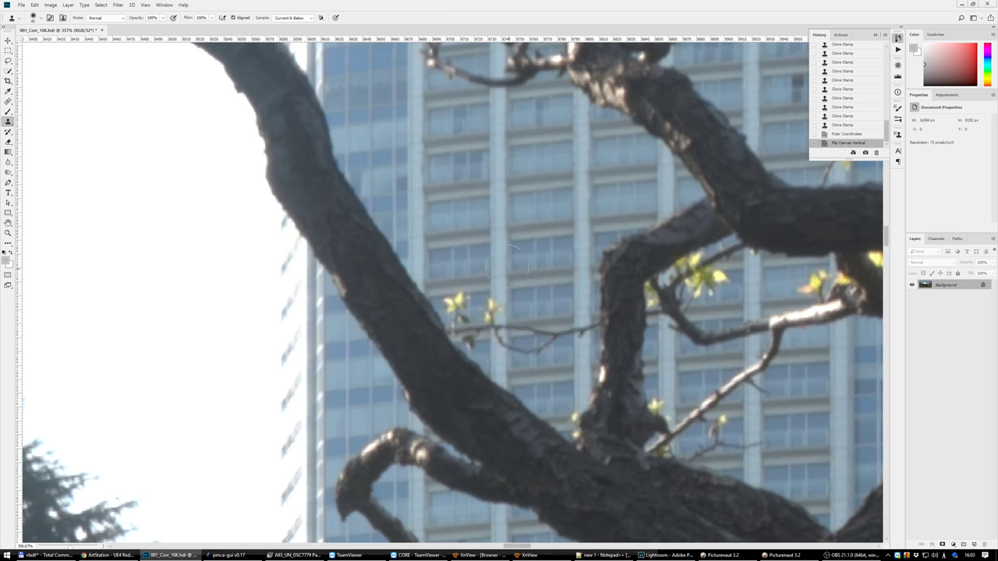
Zoom into the central tree and lower the 32-bit preview exposure to recover sky detail.
scroll(484, 246, "up", 1)
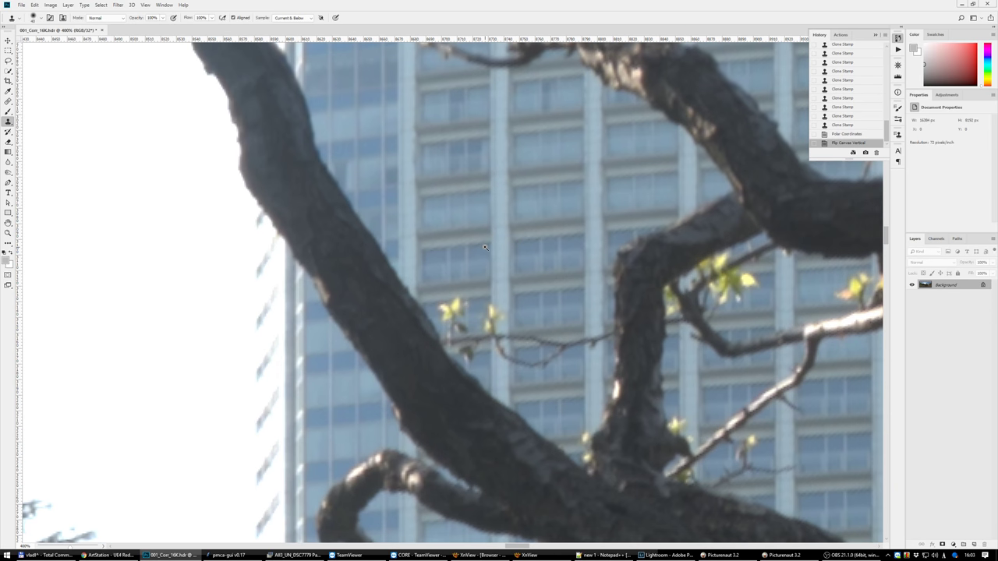
scroll(484, 246, "up", 1)
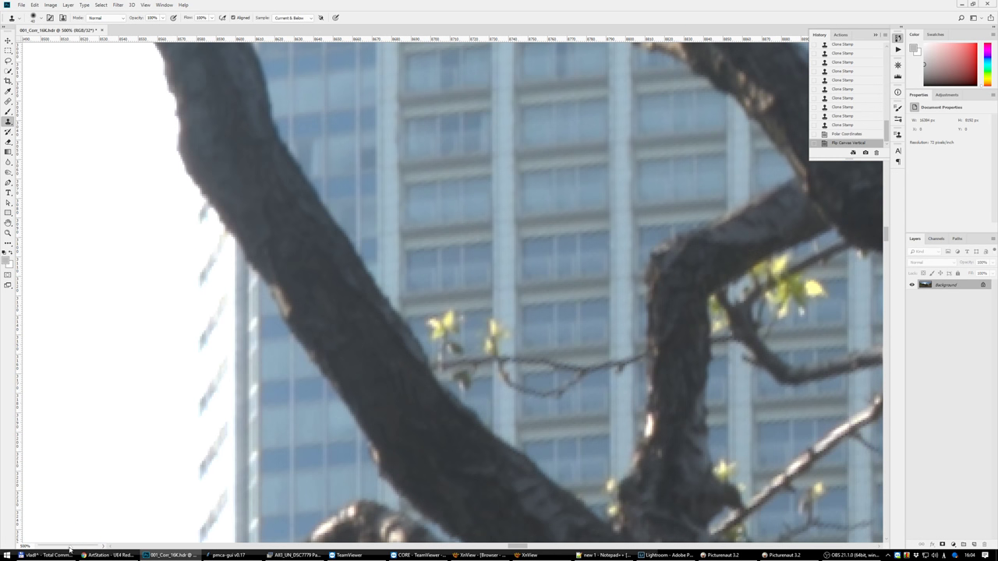
left_click_drag(73, 550, 72, 551)
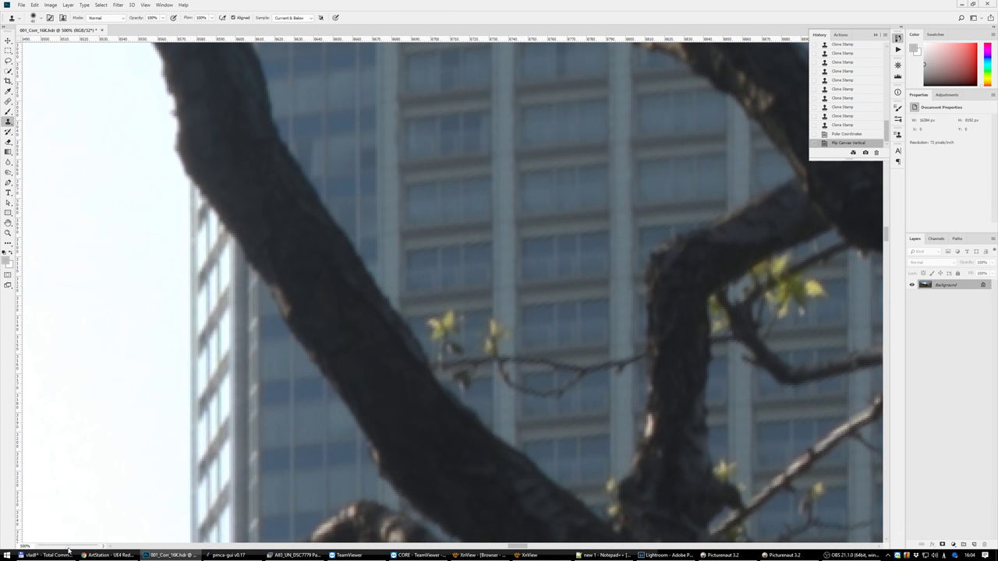
scroll(401, 273, "down", 3)
scroll(401, 272, "down", 1)
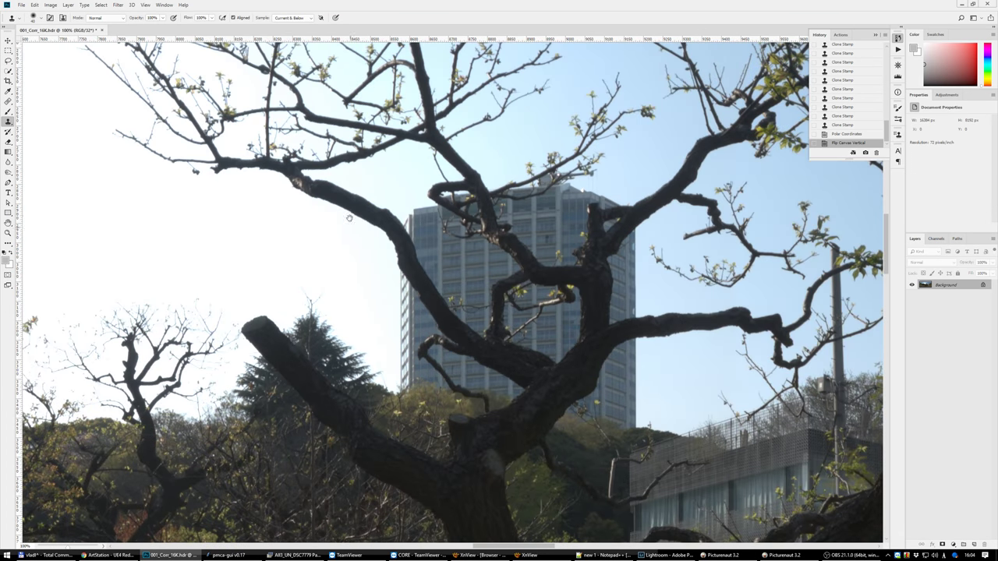
scroll(350, 219, "left", 5)
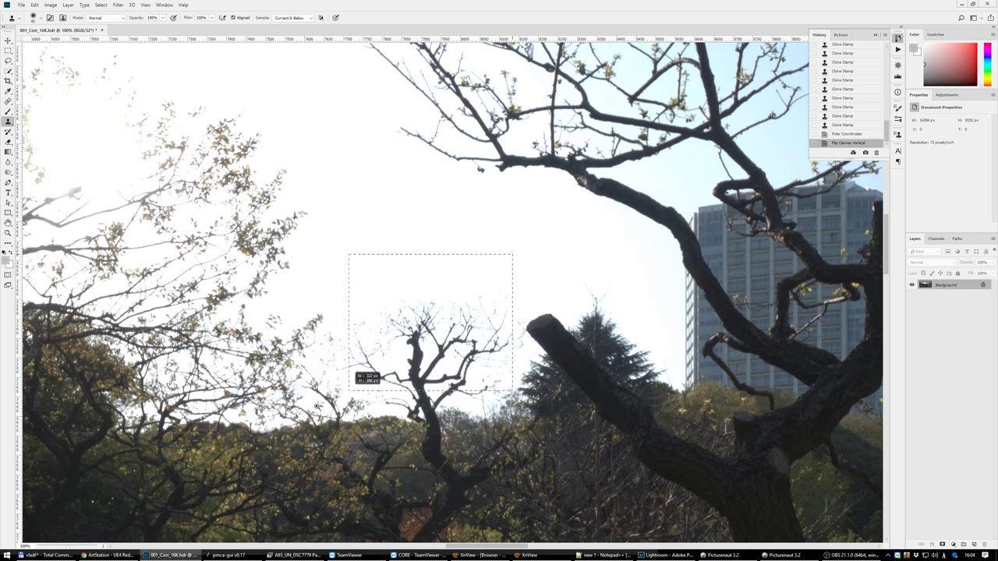
left_click_drag(512, 252, 286, 399)
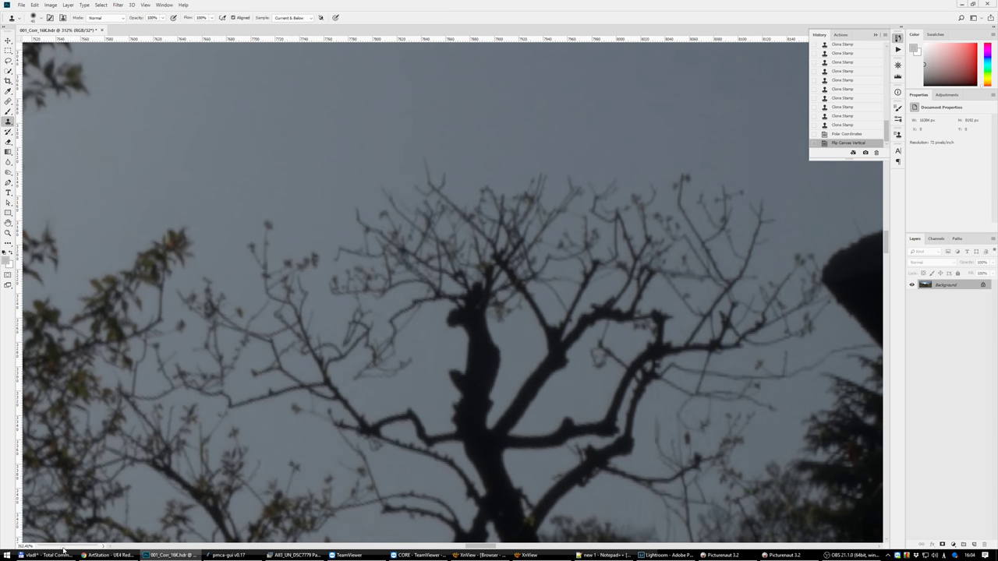
left_click_drag(72, 549, 63, 550)
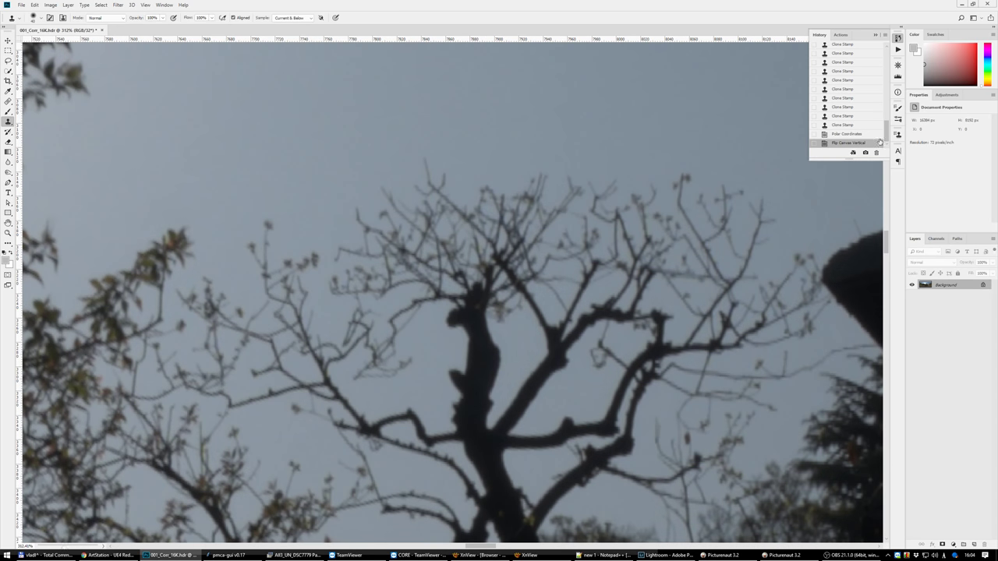
Compare again with the original, restore the latest state and fit the panorama.
left_click_drag(886, 138, 891, 45)
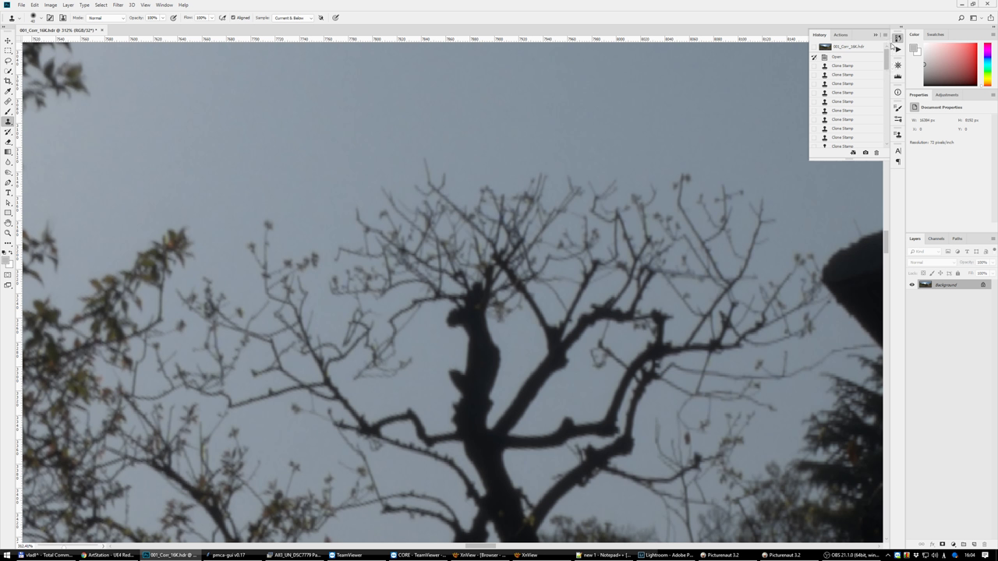
left_click(839, 57)
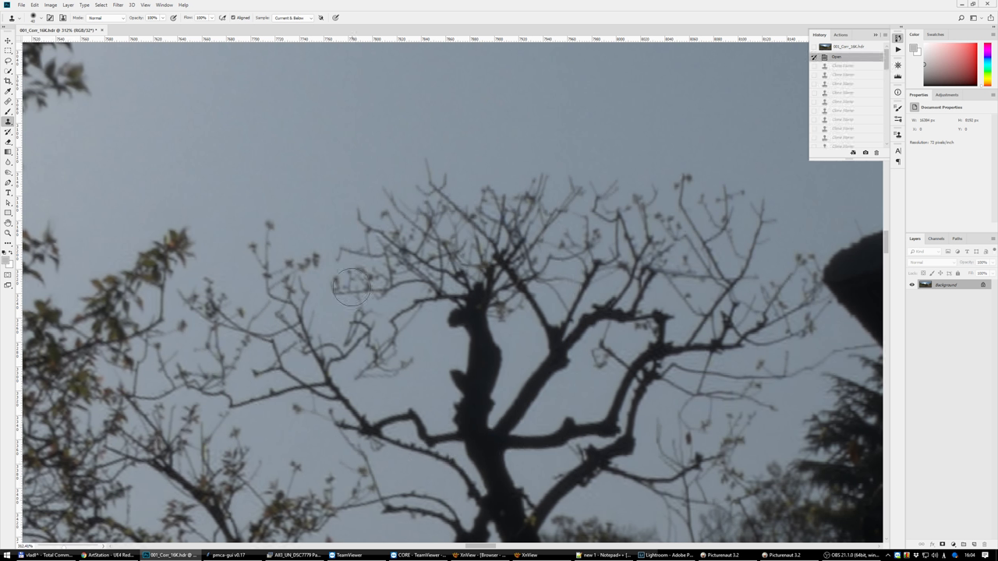
left_click_drag(888, 63, 891, 147)
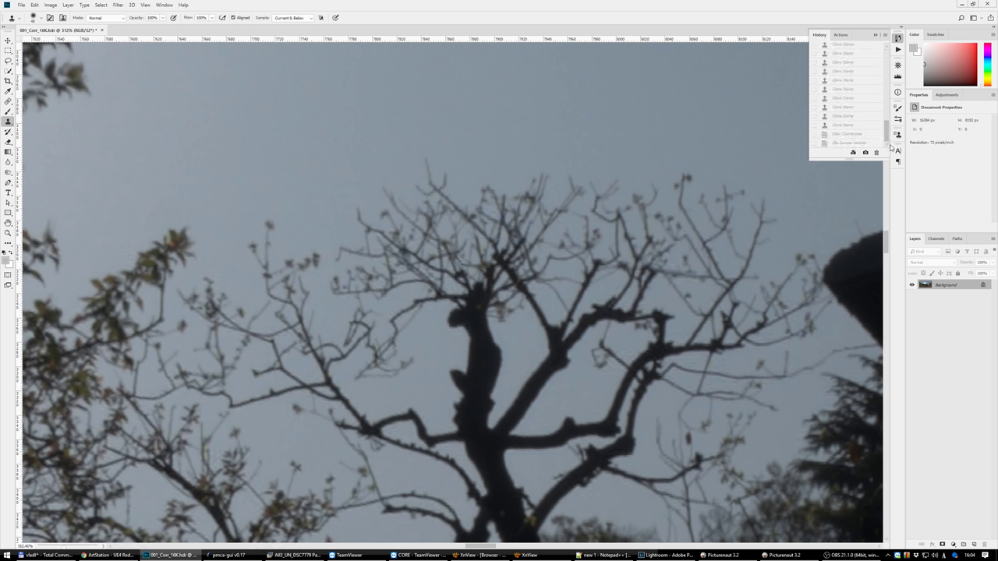
left_click(836, 146)
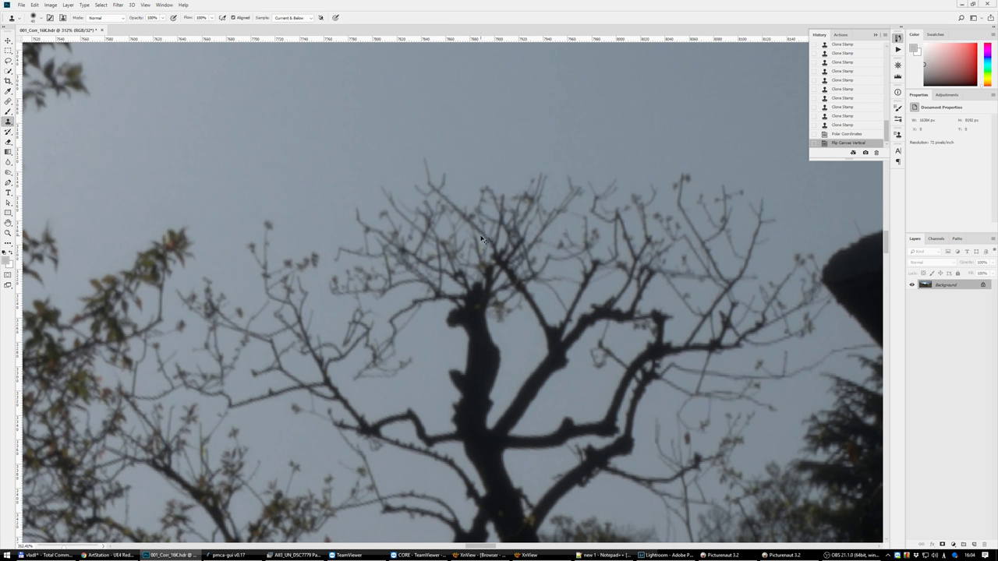
key("ctrl+0")
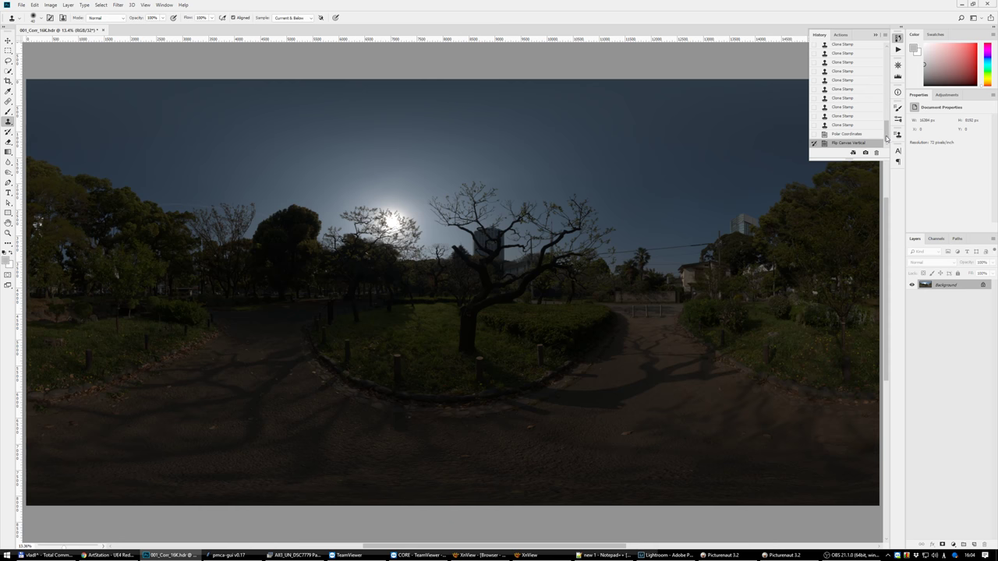
Revert to the Open state at daylight exposure and set the History Brush source to the last state.
left_click_drag(887, 138, 896, 27)
left_click(839, 57)
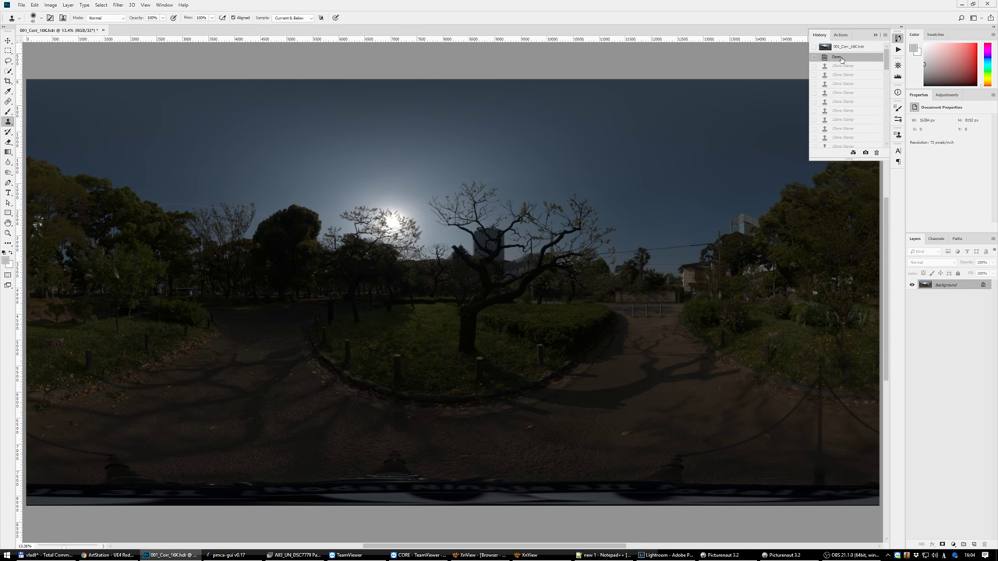
left_click_drag(62, 548, 70, 550)
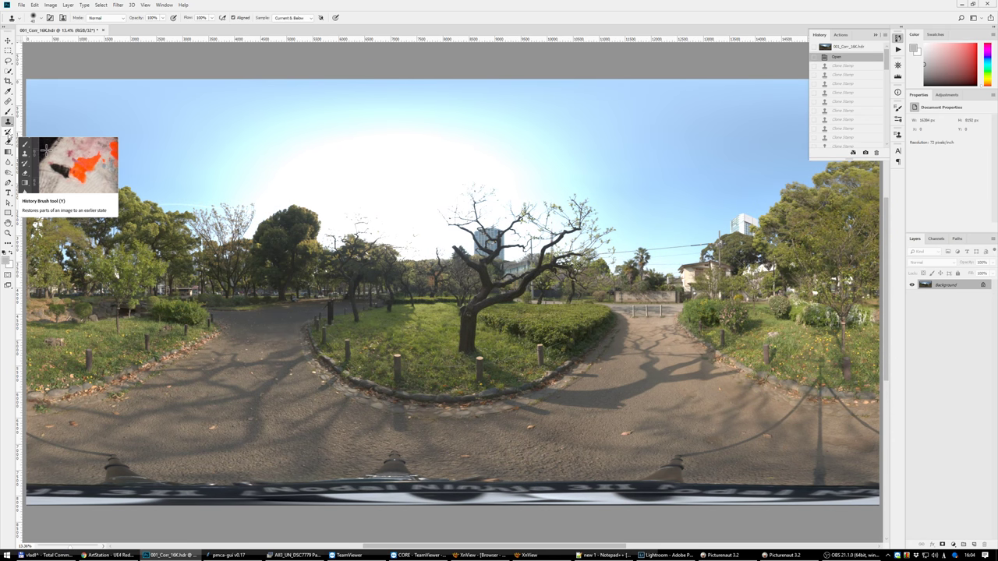
left_click(9, 134)
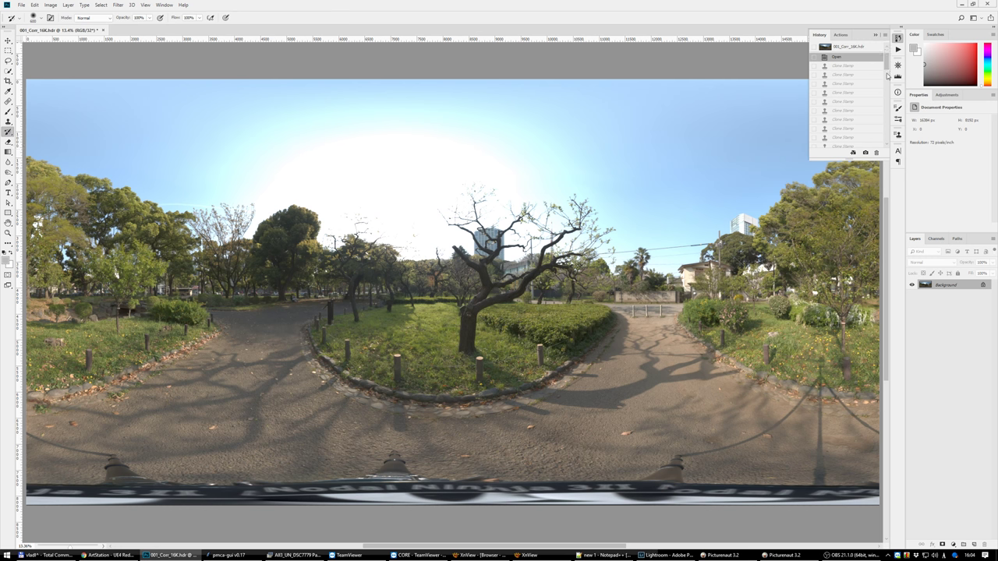
left_click_drag(886, 74, 855, 158)
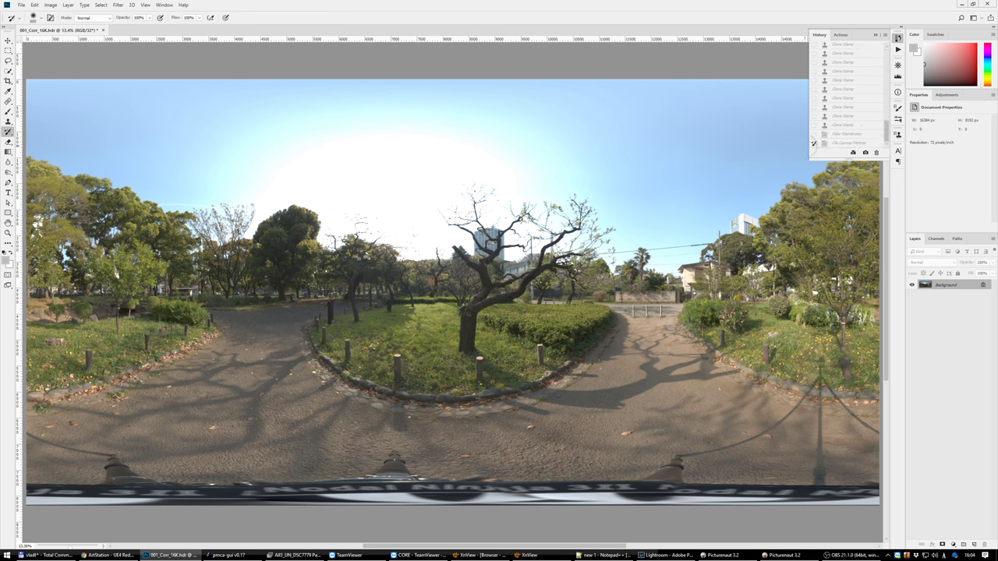
scroll(285, 390, "up", 5)
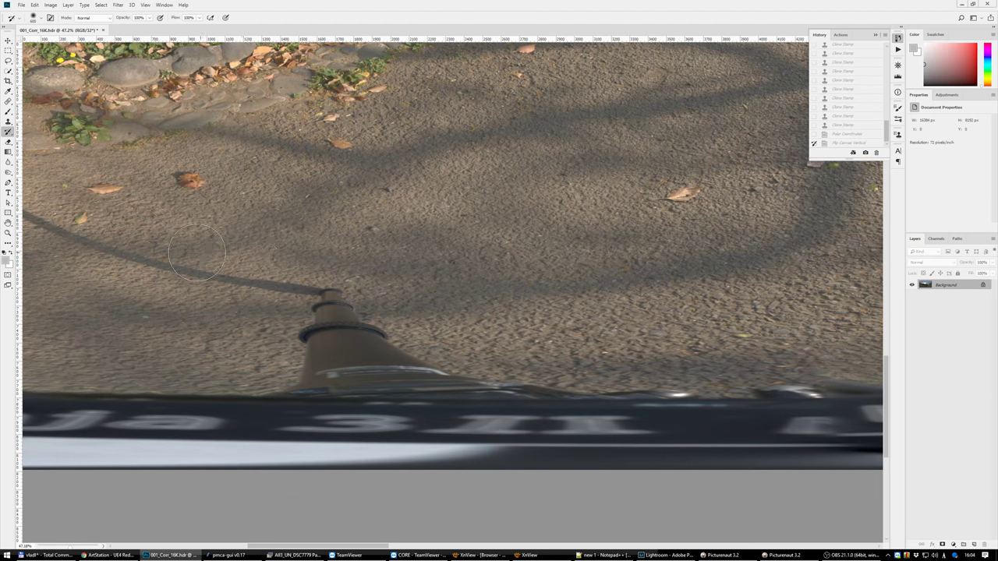
History-brush out the tripod pole and its shadow with a larger brush, starting on the dark band.
mouse_move(27, 220)
left_mouse_down()
mouse_move(185, 275)
mouse_move(349, 299)
mouse_move(336, 327)
mouse_move(351, 375)
left_mouse_up()
mouse_move(365, 418)
left_mouse_down()
mouse_move(494, 393)
mouse_move(296, 395)
mouse_move(227, 412)
mouse_move(335, 379)
mouse_move(179, 423)
mouse_move(546, 367)
mouse_move(482, 318)
mouse_move(535, 401)
mouse_move(296, 372)
mouse_move(546, 351)
mouse_move(362, 362)
mouse_move(546, 356)
mouse_move(457, 401)
mouse_move(256, 341)
mouse_move(524, 320)
mouse_move(160, 392)
left_mouse_up()
key("bracketright")
key("bracketright")
key("bracketright")
scroll(272, 383, "right", 5)
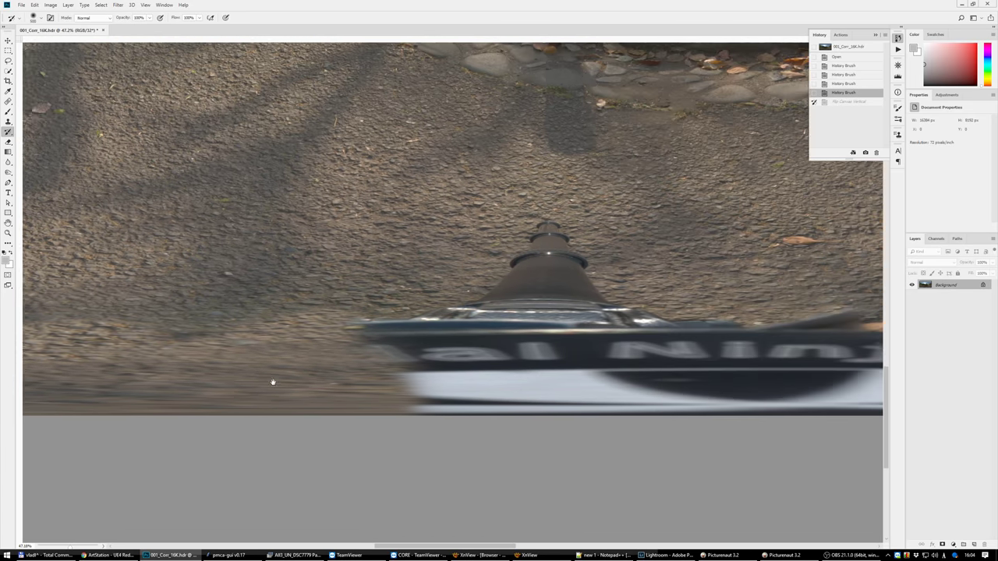
mouse_move(397, 367)
left_mouse_down()
mouse_move(356, 345)
mouse_move(479, 397)
mouse_move(484, 261)
mouse_move(424, 302)
left_mouse_up()
scroll(424, 302, "right", 7)
left_click_drag(434, 379, 264, 425)
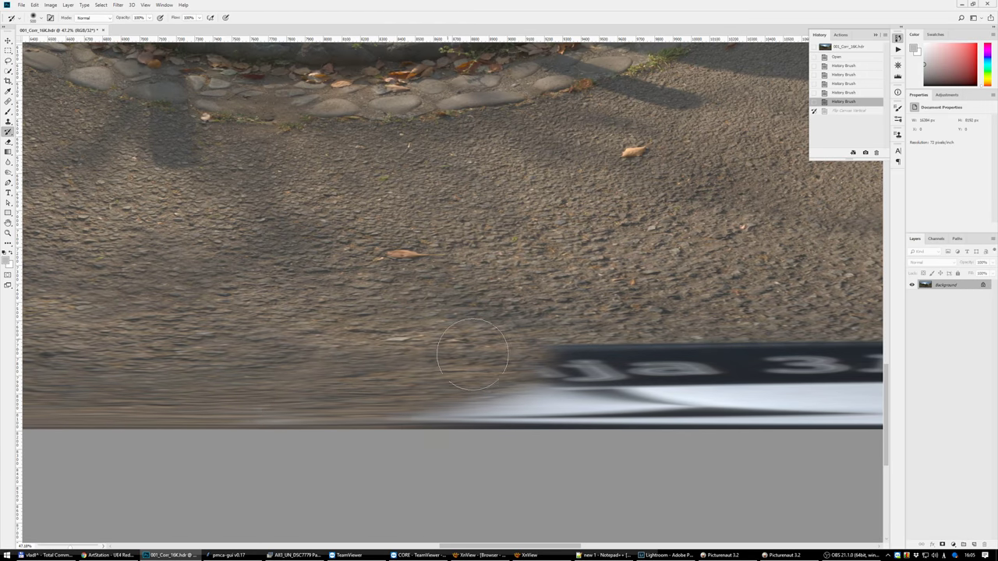
scroll(312, 351, "right", 6)
scroll(312, 351, "down", 2)
left_click_drag(390, 265, 272, 328)
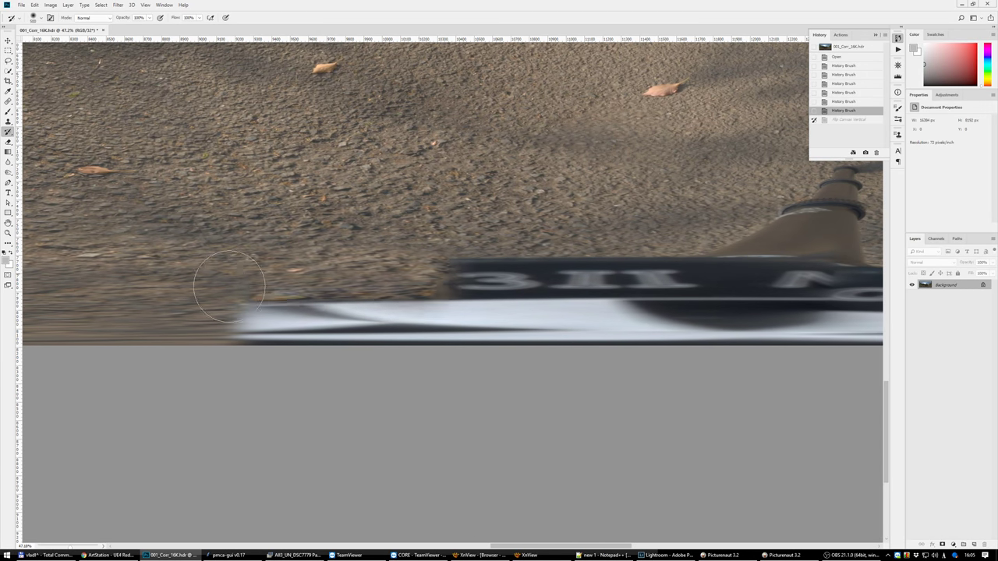
left_click_drag(546, 265, 546, 336)
Continue painting out the dark and white band along the panorama's bottom.
scroll(312, 351, "right", 6)
scroll(312, 351, "up", 2)
mouse_move(323, 356)
left_mouse_down()
mouse_move(245, 335)
mouse_move(354, 425)
mouse_move(484, 250)
left_mouse_up()
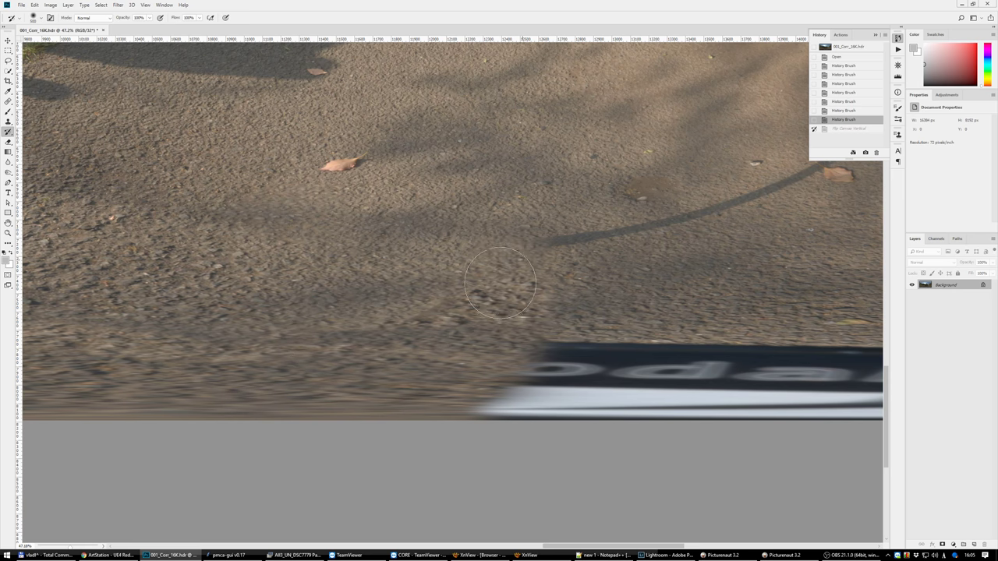
scroll(379, 351, "right", 4)
scroll(380, 351, "down", 1)
key("ctrl+r")
left_click_drag(380, 351, 468, 335)
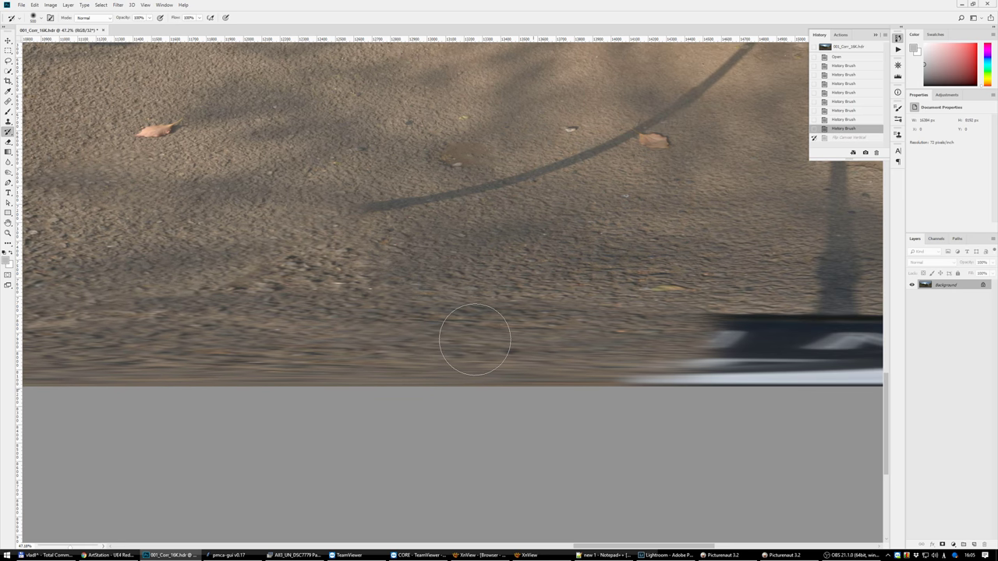
scroll(335, 368, "right", 4)
left_click_drag(335, 368, 788, 375)
Paint out the diagonal pole shadow across the grass, rocks and road.
scroll(507, 460, "up", 3)
scroll(507, 460, "left", 3)
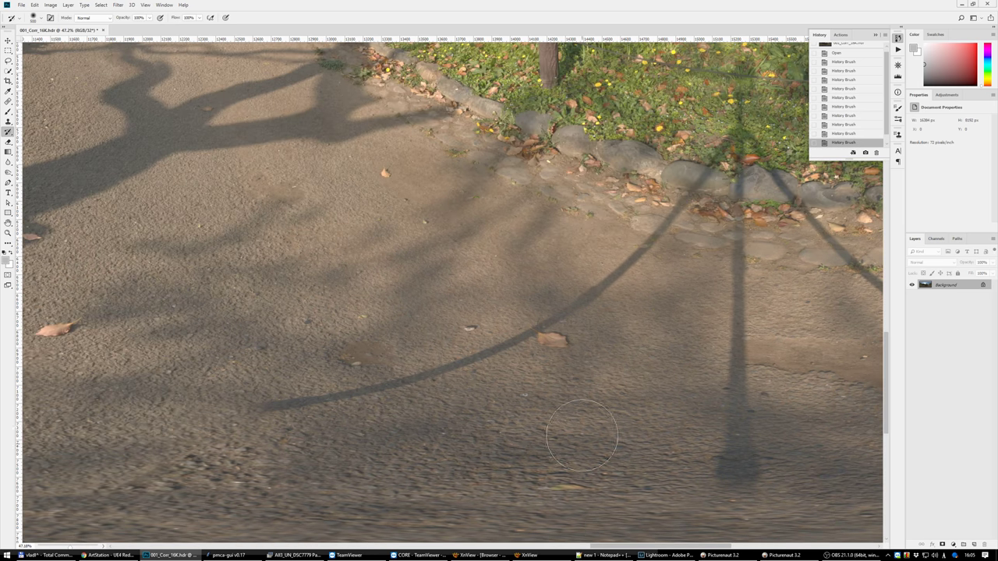
mouse_move(629, 262)
left_mouse_down()
mouse_move(542, 328)
mouse_move(655, 238)
mouse_move(727, 152)
mouse_move(491, 305)
left_mouse_up()
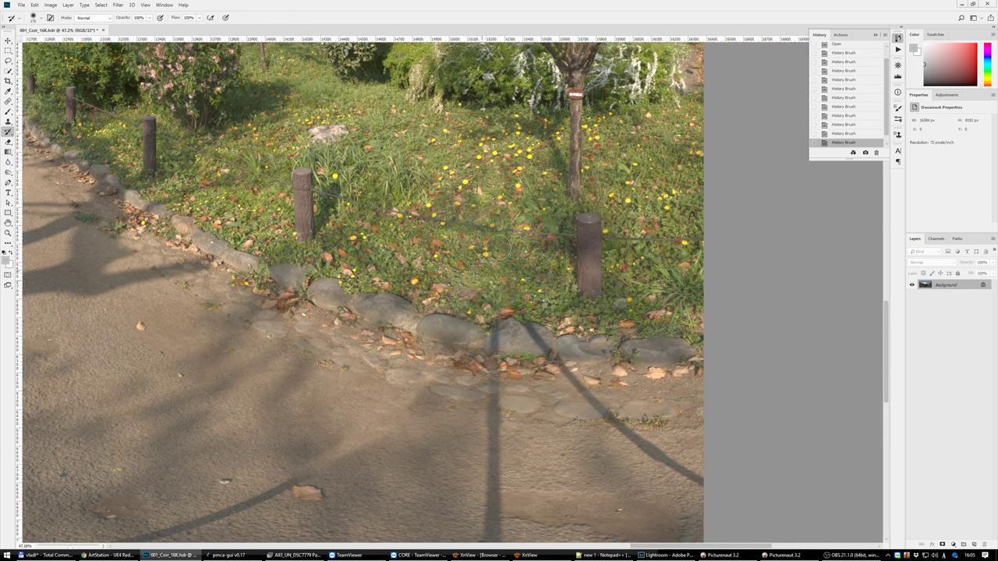
left_click_drag(521, 331, 699, 486)
mouse_move(492, 358)
left_mouse_down()
mouse_move(559, 218)
mouse_move(568, 364)
mouse_move(557, 436)
mouse_move(541, 417)
mouse_move(550, 468)
mouse_move(563, 473)
left_mouse_up()
left_click_drag(339, 343, 517, 413)
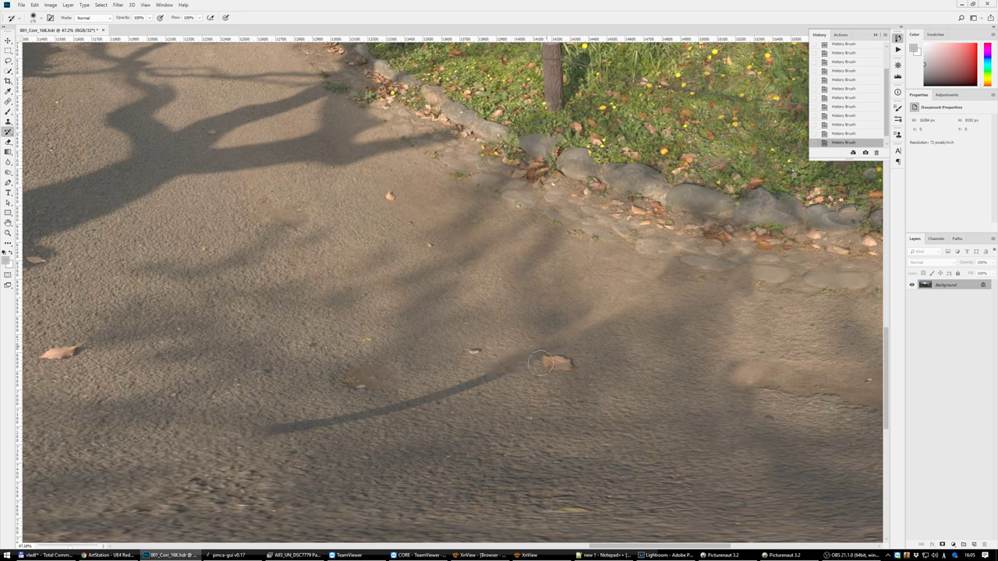
mouse_move(430, 399)
left_mouse_down()
mouse_move(282, 425)
mouse_move(332, 425)
left_mouse_up()
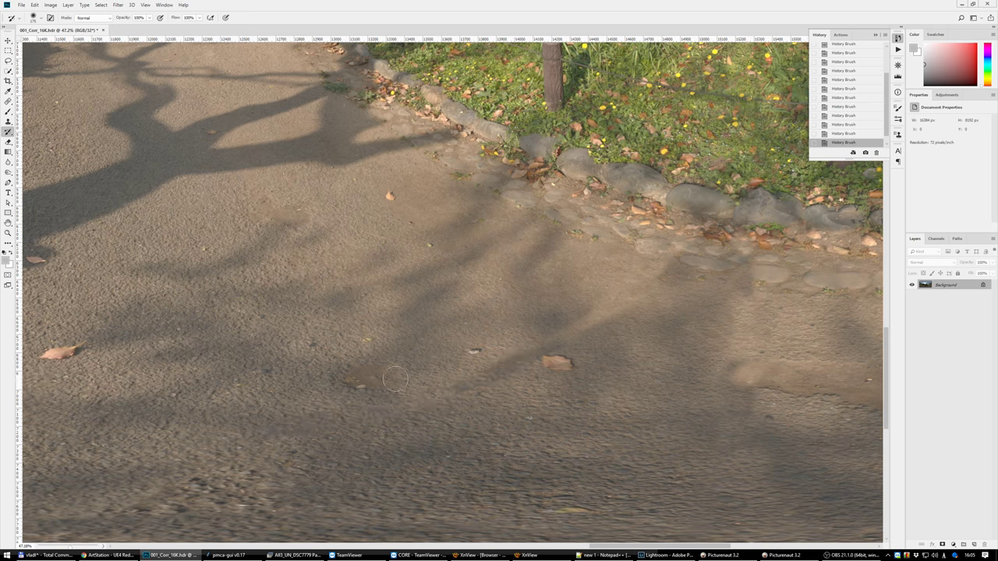
key("ctrl+0")
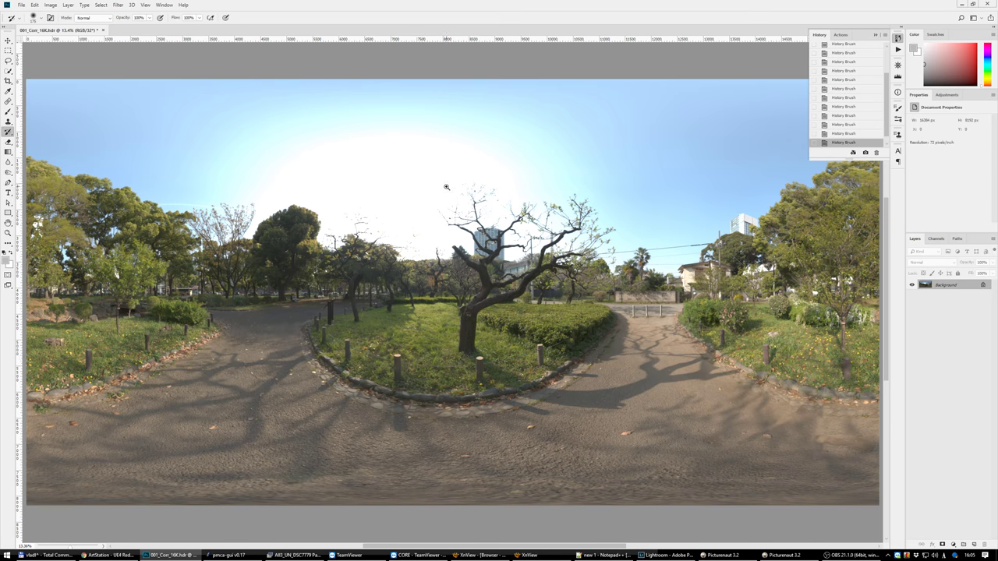
left_click_drag(447, 188, 496, 222)
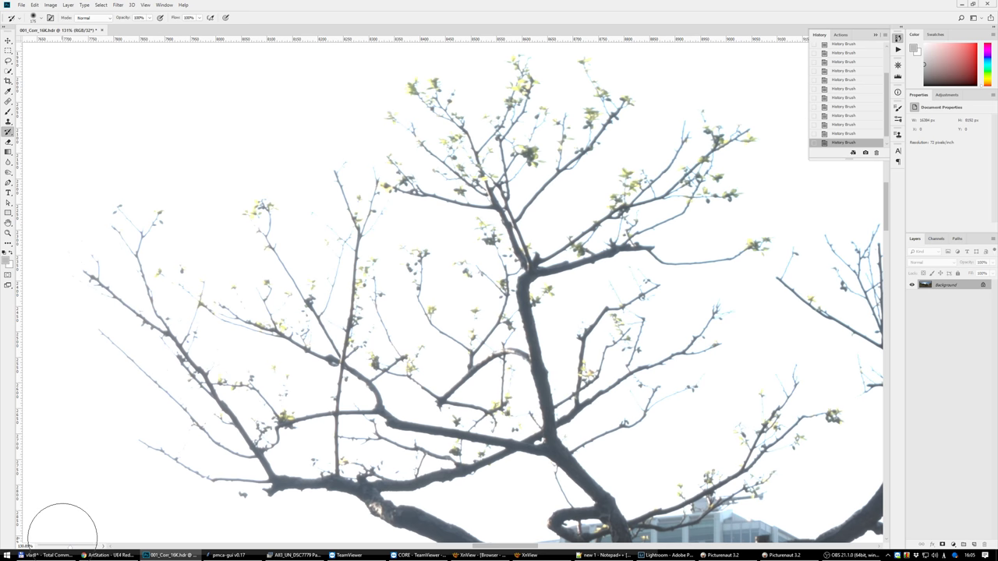
left_click_drag(70, 549, 66, 549)
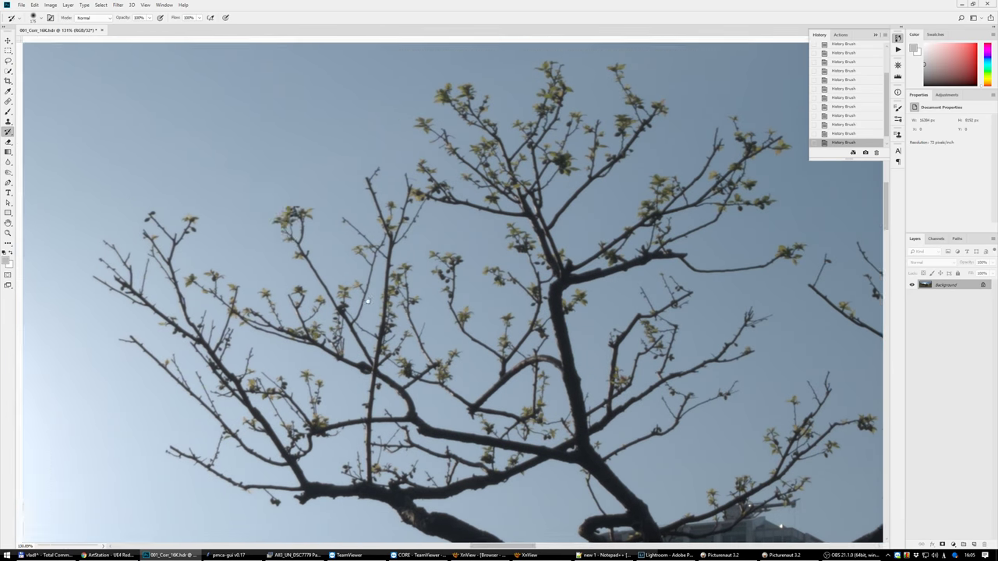
mouse_move(234, 327)
left_mouse_down()
mouse_move(312, 482)
mouse_move(748, 345)
left_mouse_up()
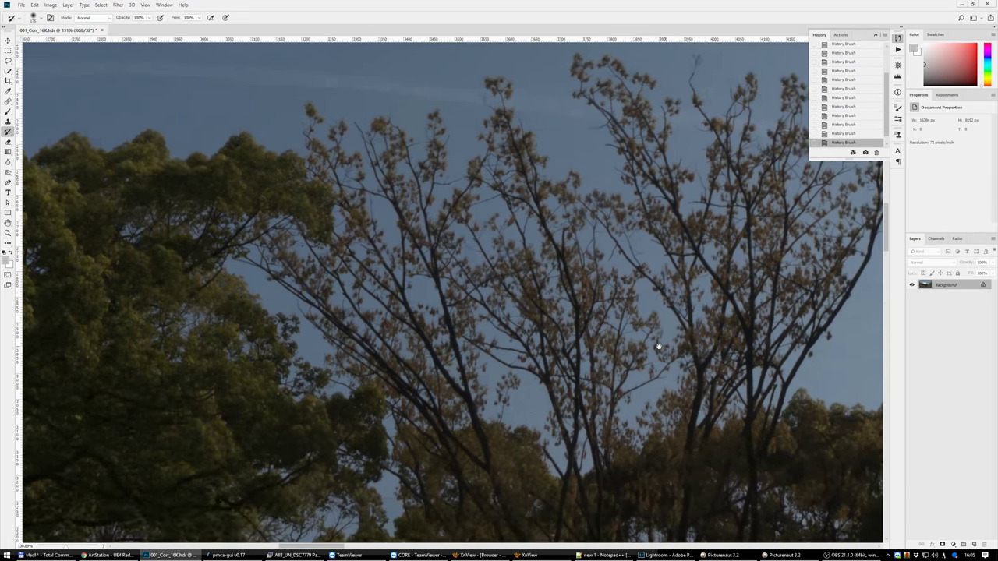
mouse_move(659, 345)
left_mouse_down()
mouse_move(488, 350)
mouse_move(535, 335)
left_mouse_up()
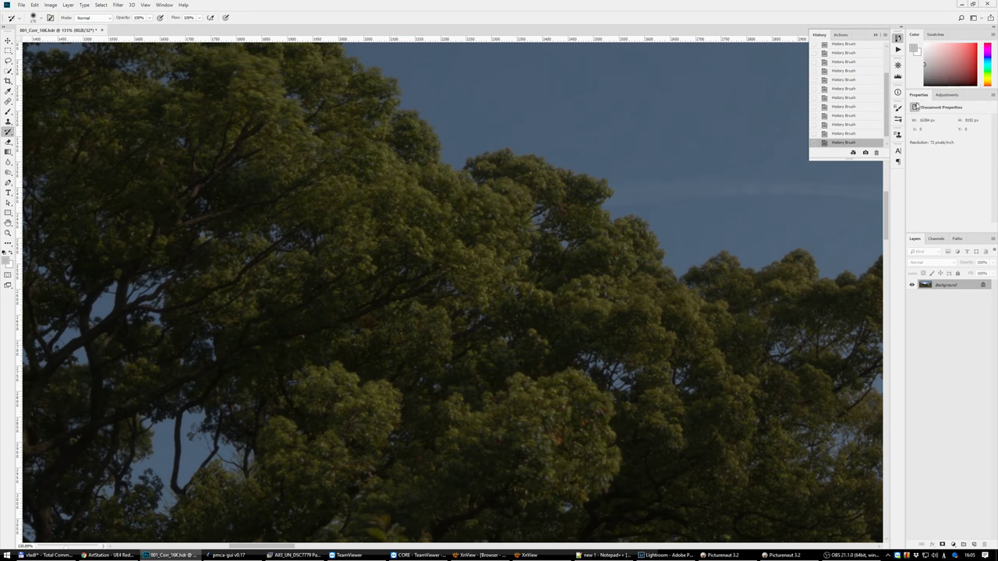
key("ctrl+0")
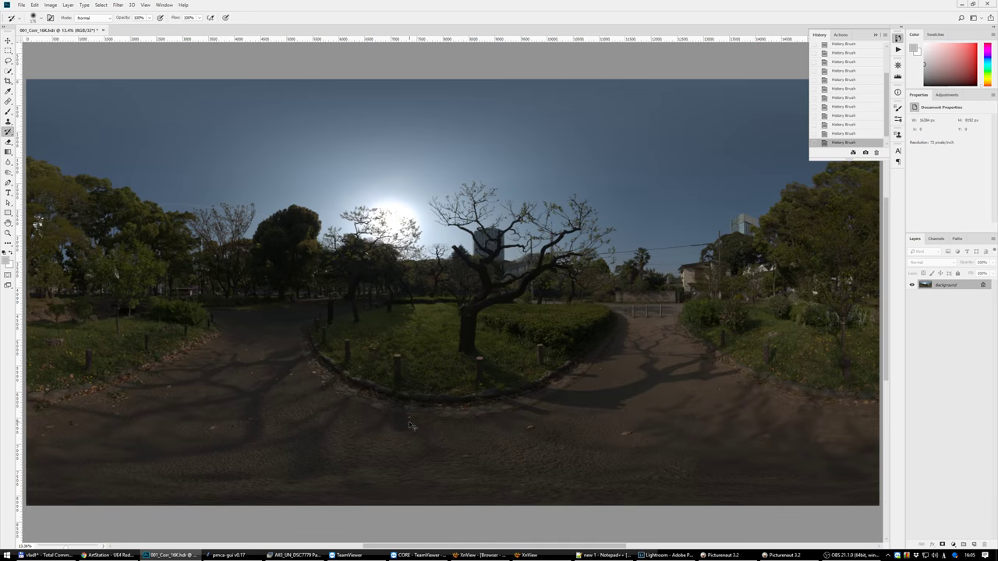
left_click_drag(360, 342, 380, 353)
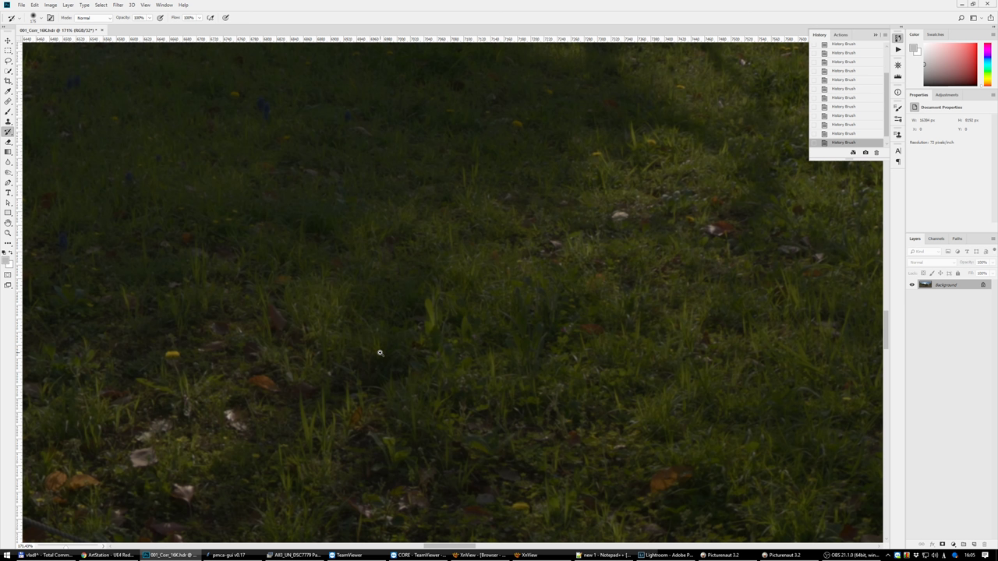
key("ctrl+0")
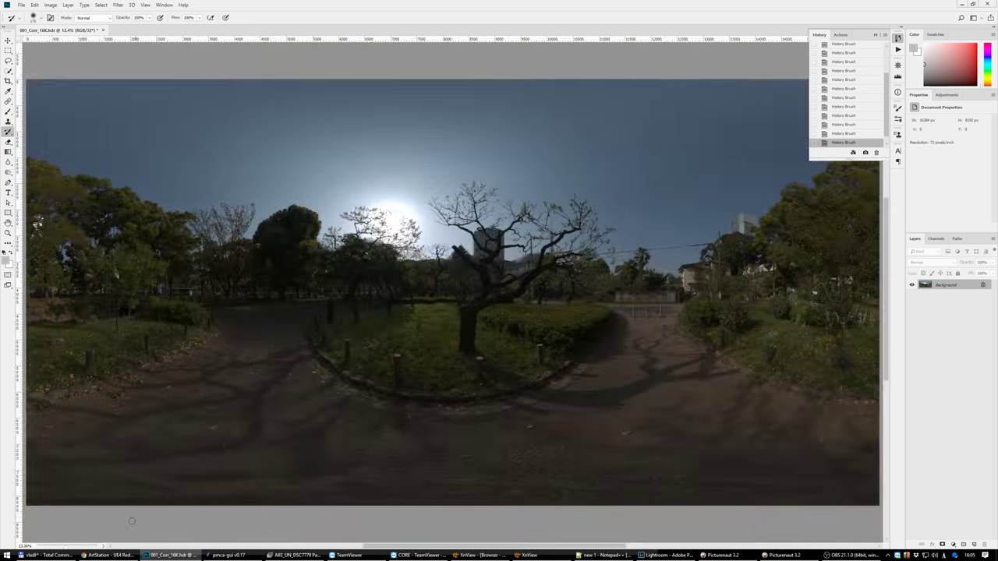
left_click_drag(66, 546, 74, 546)
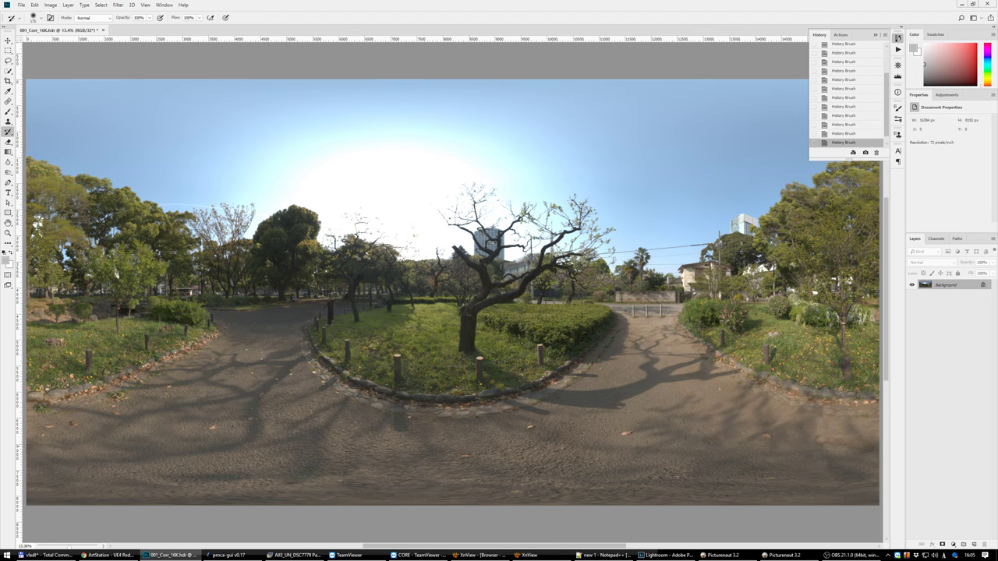
Flip the panorama canvas vertically.
left_click(50, 5)
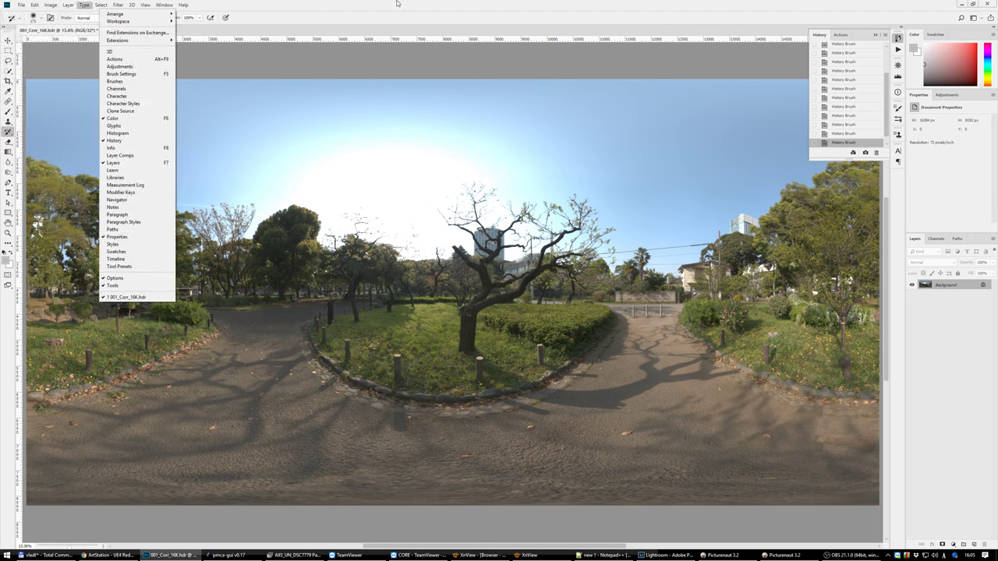
left_click(813, 143)
left_click(813, 143)
left_click(51, 6)
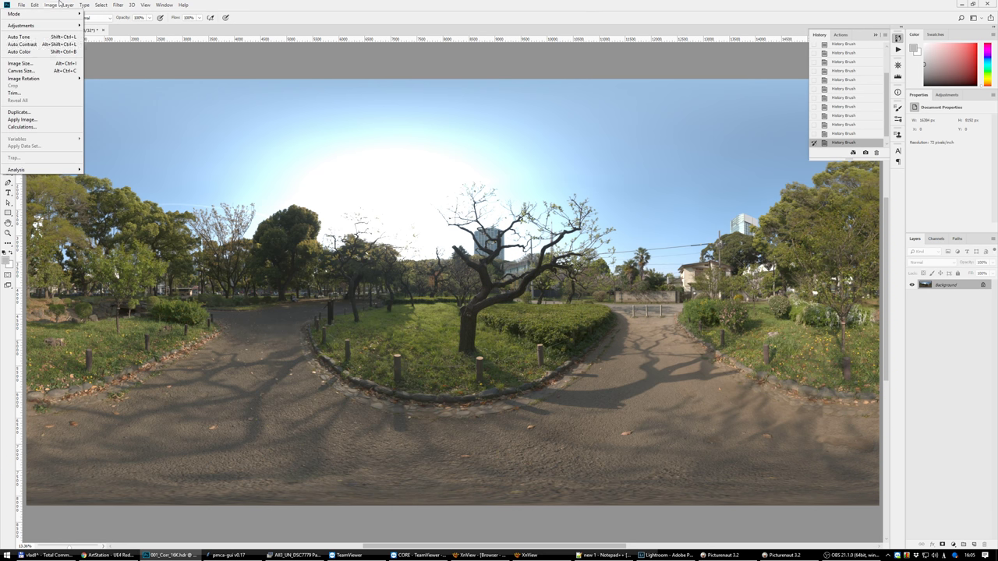
mouse_move(23, 78)
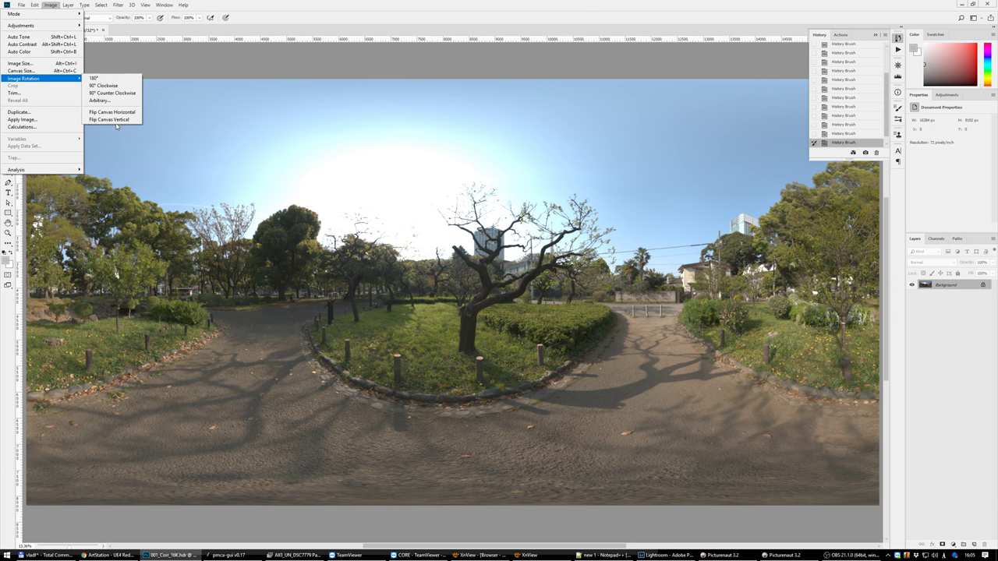
left_click(111, 119)
Apply Polar Coordinates, Rectangular to Polar, to wrap the panorama into a little planet.
left_click(117, 4)
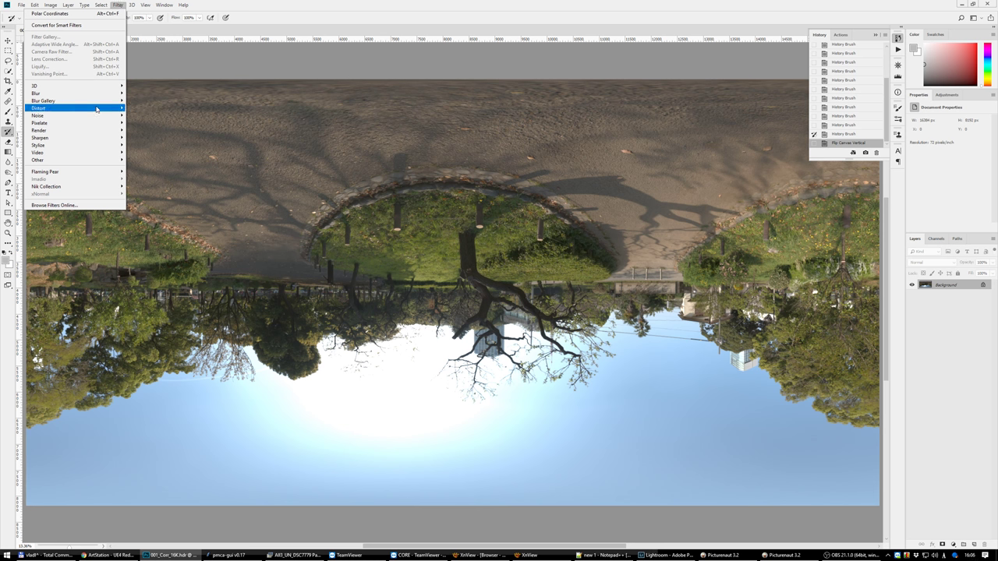
key("Escape")
key("Escape")
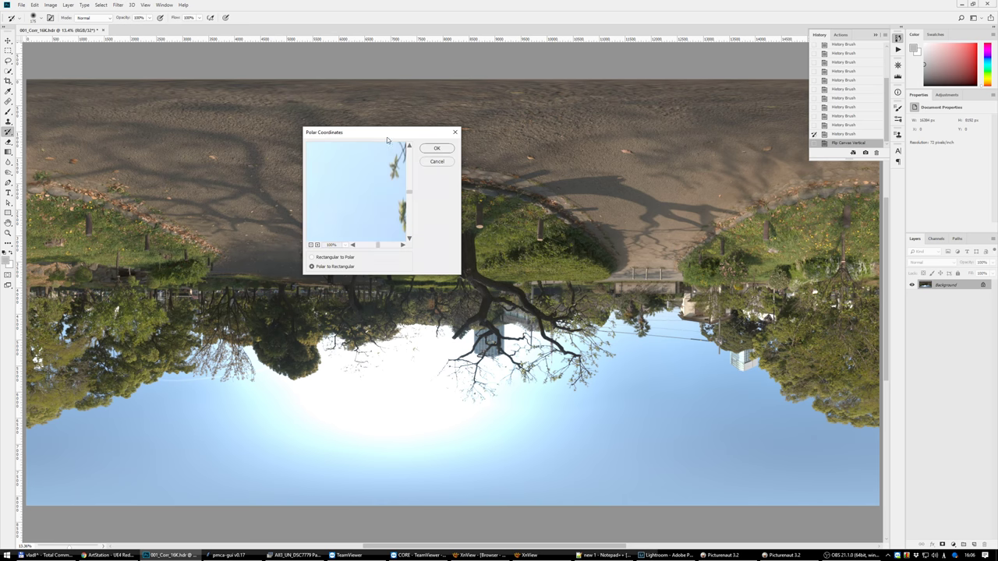
left_click(435, 149)
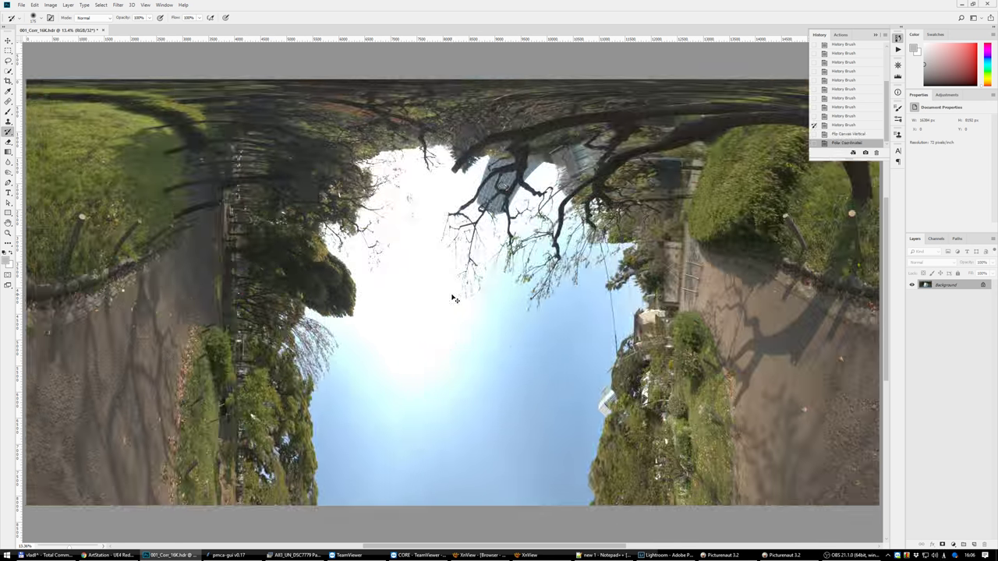
key("ctrl+z")
left_click(118, 5)
mouse_move(39, 107)
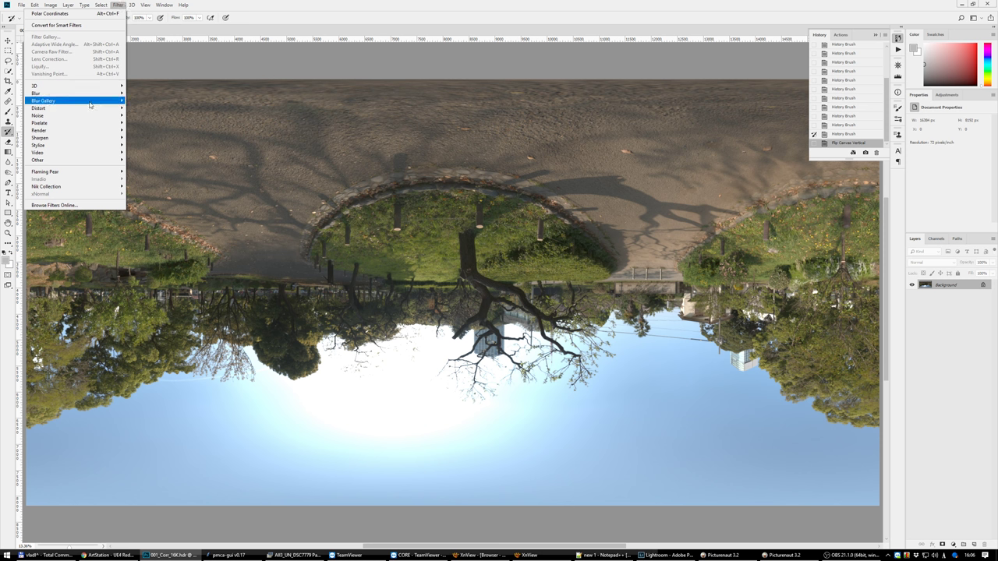
left_click(149, 123)
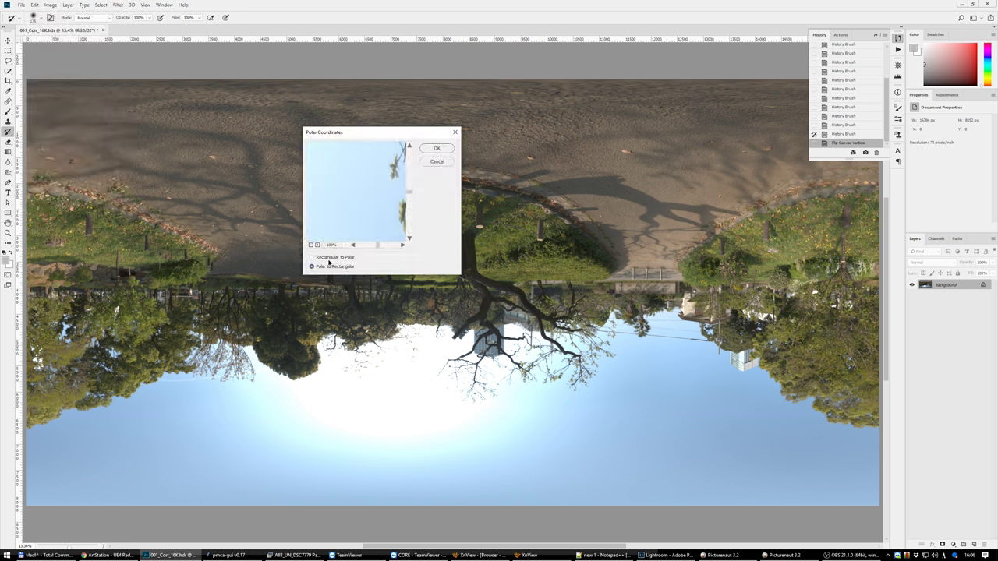
left_click(436, 147)
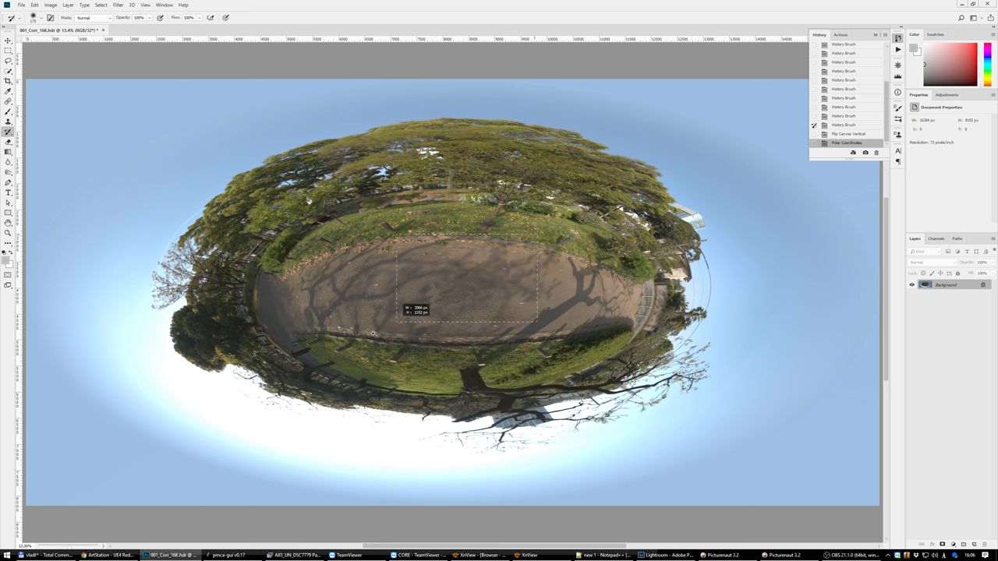
Inspect the little planet's road, then undo Polar Coordinates and the vertical flip.
scroll(471, 282, "up", 5)
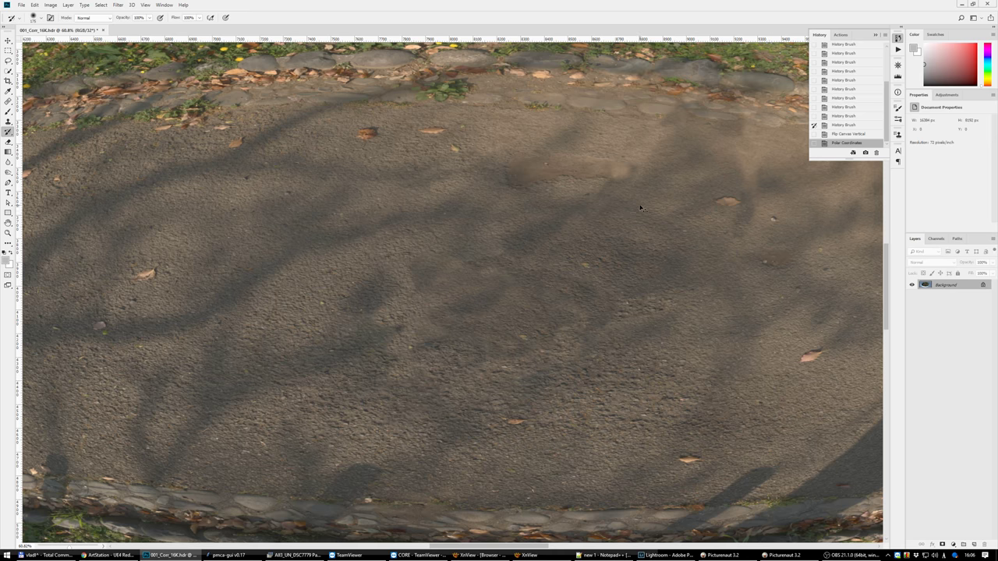
key("ctrl+0")
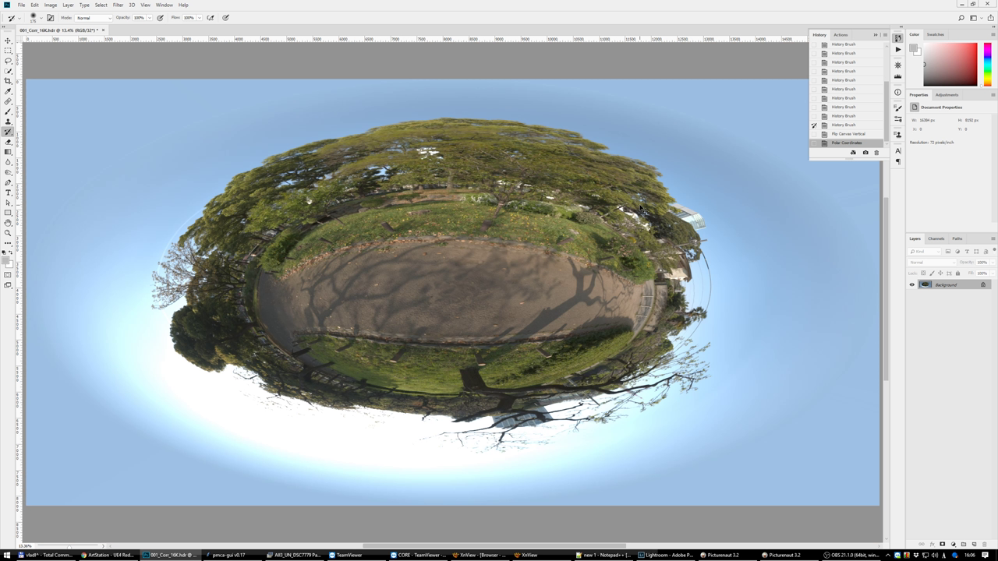
key("ctrl+z")
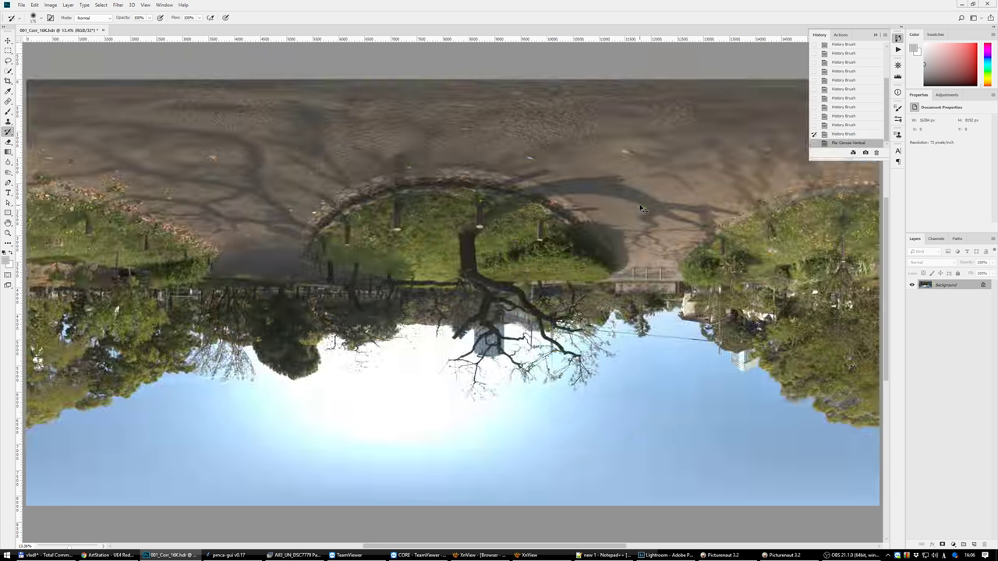
key("ctrl+z")
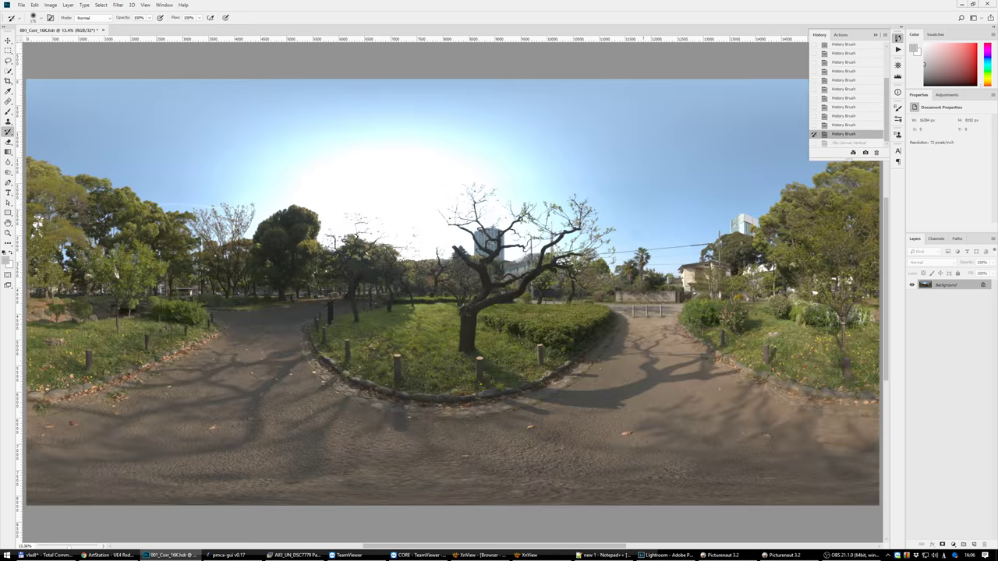
scroll(334, 508, "up", 5)
key("ctrl+0")
Bring up Save As for 001_Corr_16K.hdr in Radiance format, positioned lower on screen.
key("ctrl+shift+s")
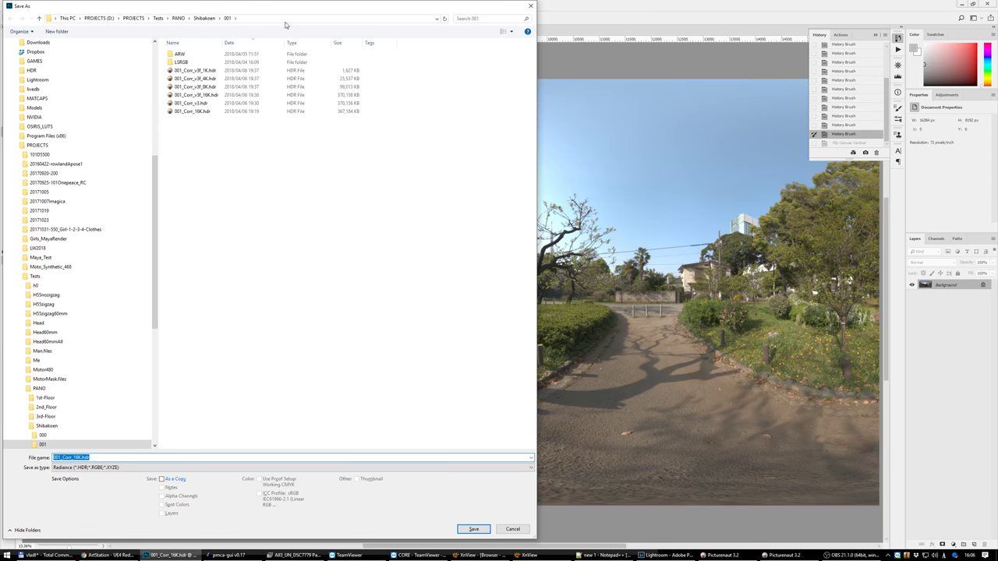
left_click_drag(258, 3, 258, 154)
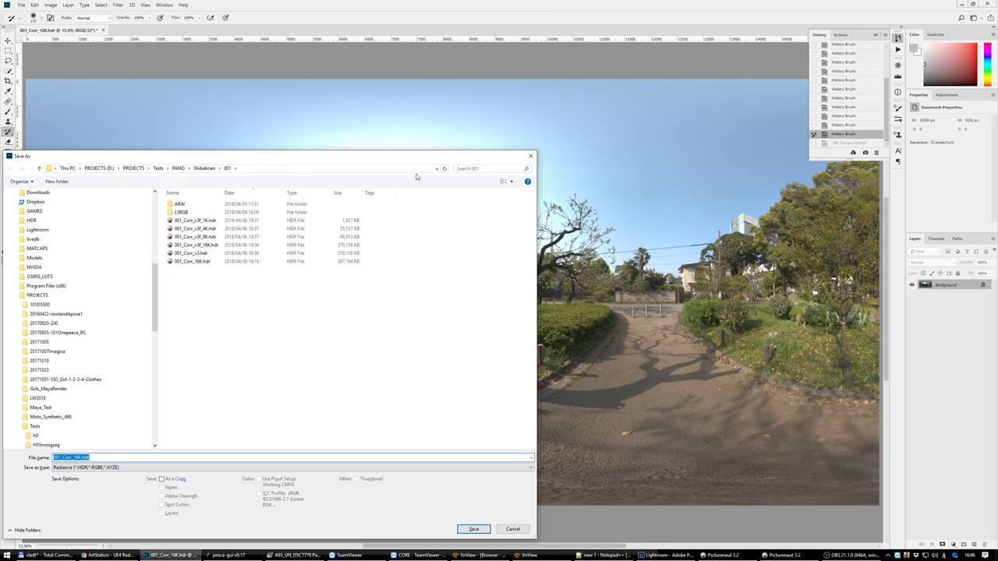